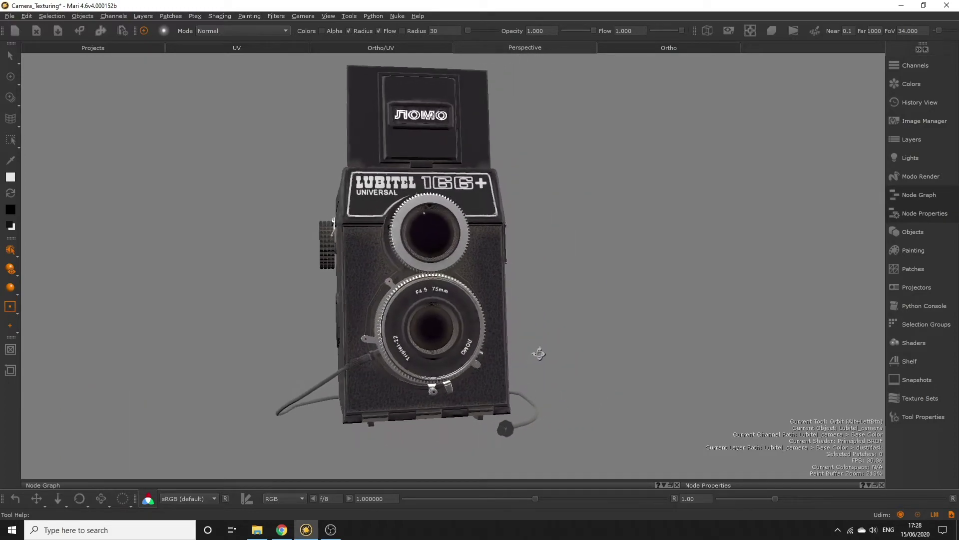
Orbit and pan the Perspective view around the camera model
{"action": "left_click_drag", "start_coordinate": [539, 353], "coordinate": [705, 352]}
{"action": "middle_click_drag", "start_coordinate": [549, 355], "coordinate": [528, 369], "text": "alt"}
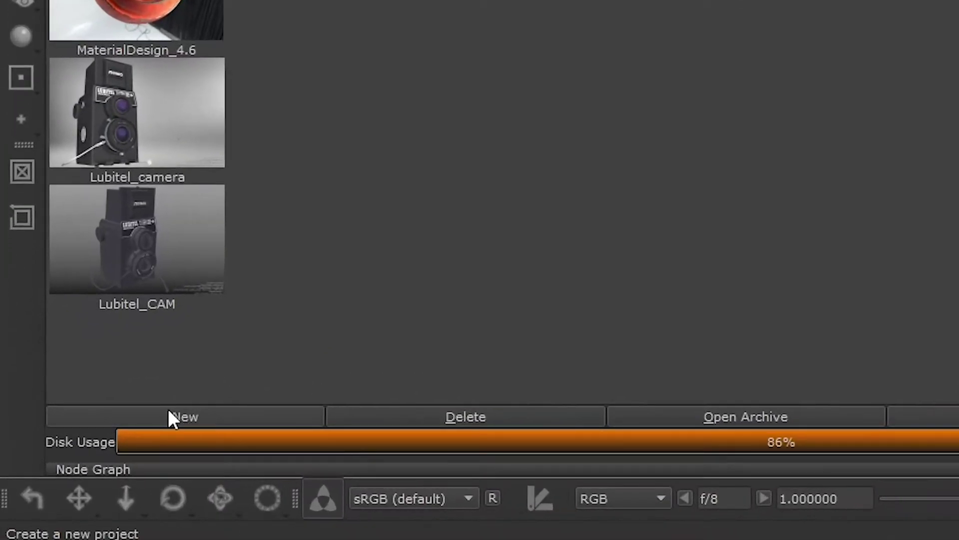
Start a new project with Ctrl+N
{"action": "key", "text": "ctrl+n"}
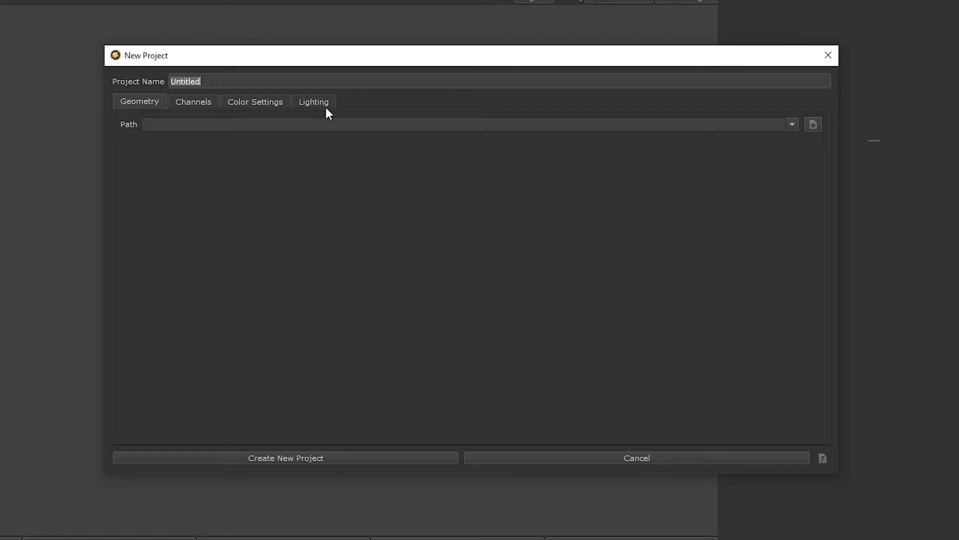
Review the new project's Color Settings, then its Lighting settings
{"action": "left_click", "coordinate": [257, 103]}
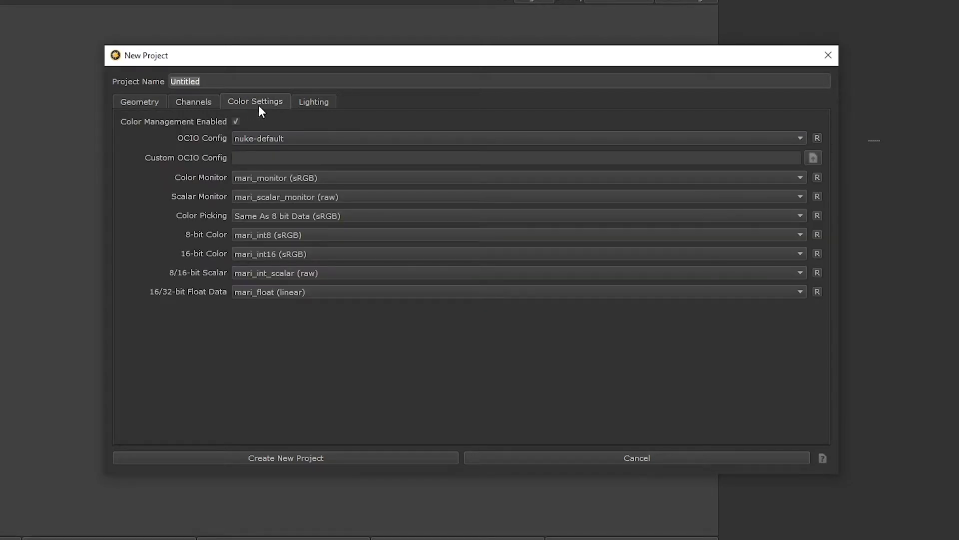
{"action": "left_click", "coordinate": [326, 104]}
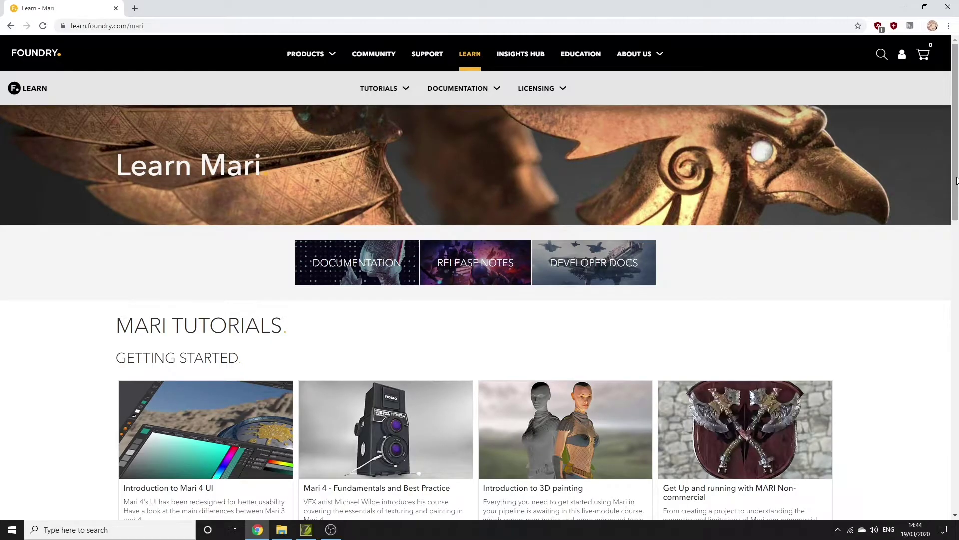
Open the Mari 4 - Fundamentals and Best Practice course and scroll to its lessons
{"action": "scroll", "coordinate": [952, 247], "scroll_direction": "down", "scroll_amount": 4}
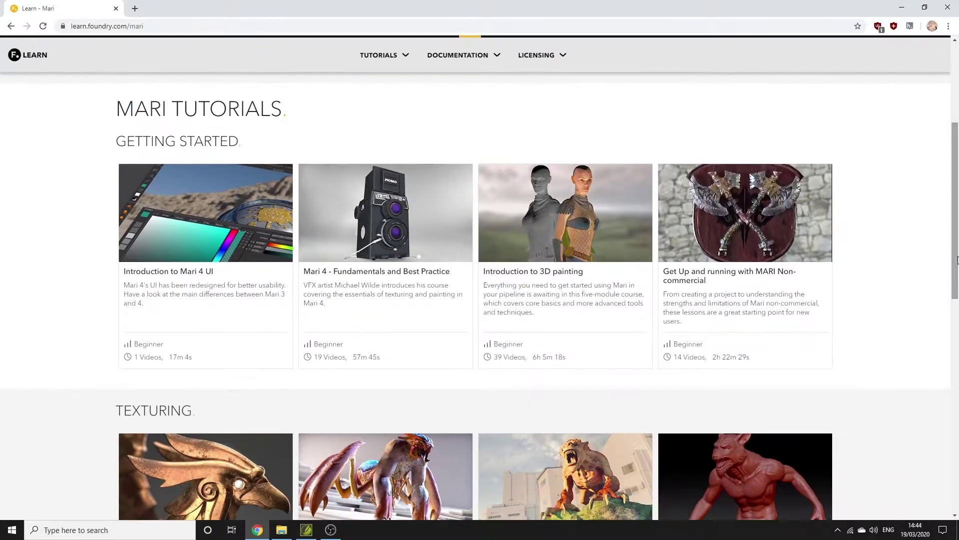
{"action": "left_click", "coordinate": [390, 281]}
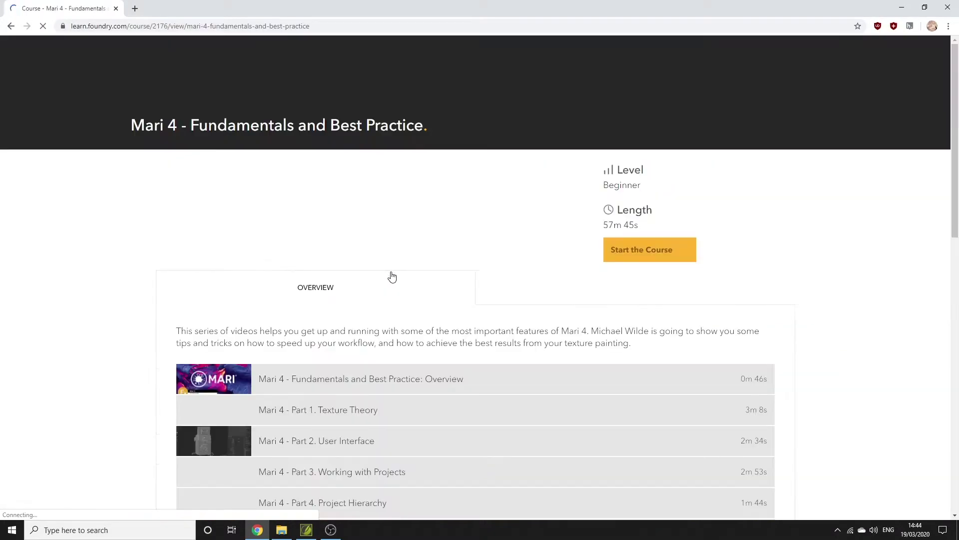
{"action": "scroll", "coordinate": [954, 266], "scroll_direction": "down", "scroll_amount": 5}
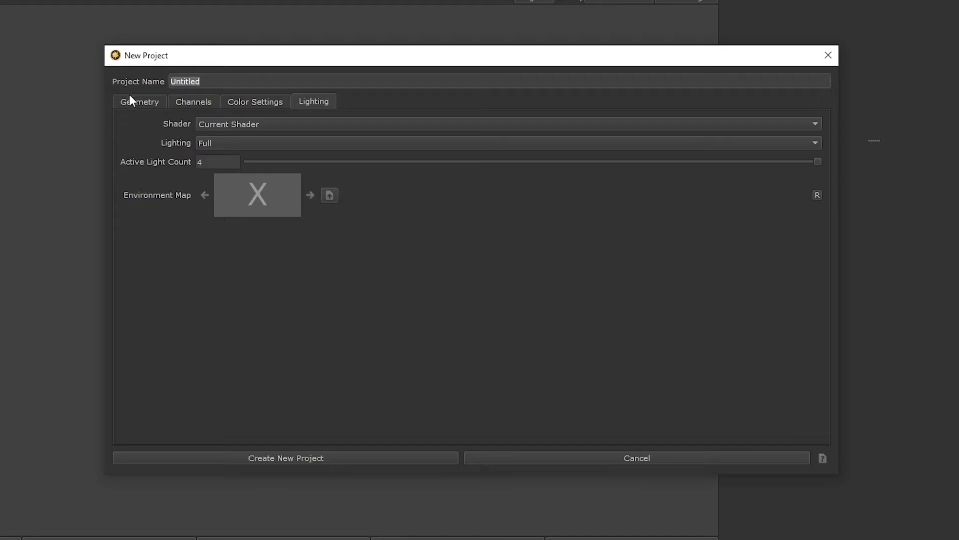
{"action": "left_click", "coordinate": [130, 102]}
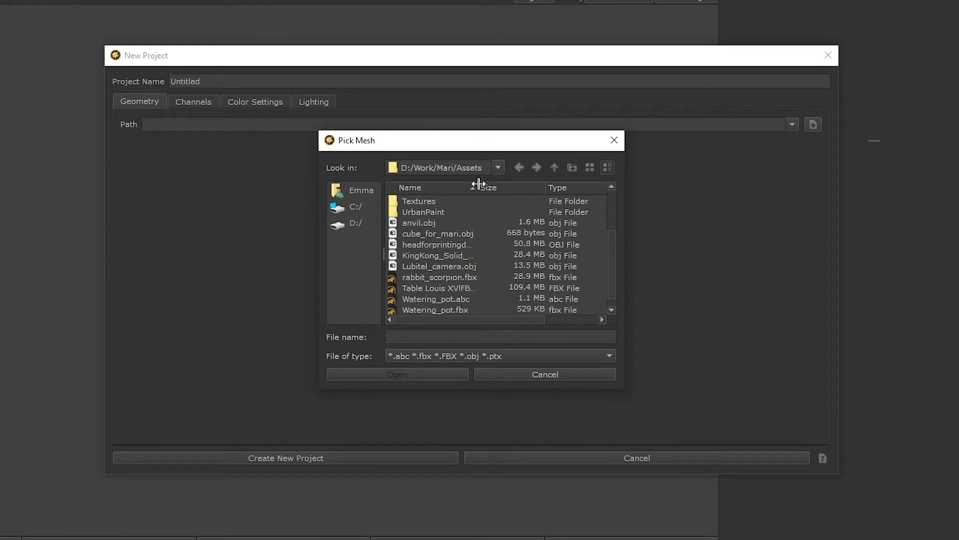
Load Lubitel_camera.obj as the geometry and set Selection Groups to Create From Face Groups
{"action": "left_click_drag", "start_coordinate": [479, 184], "coordinate": [487, 184]}
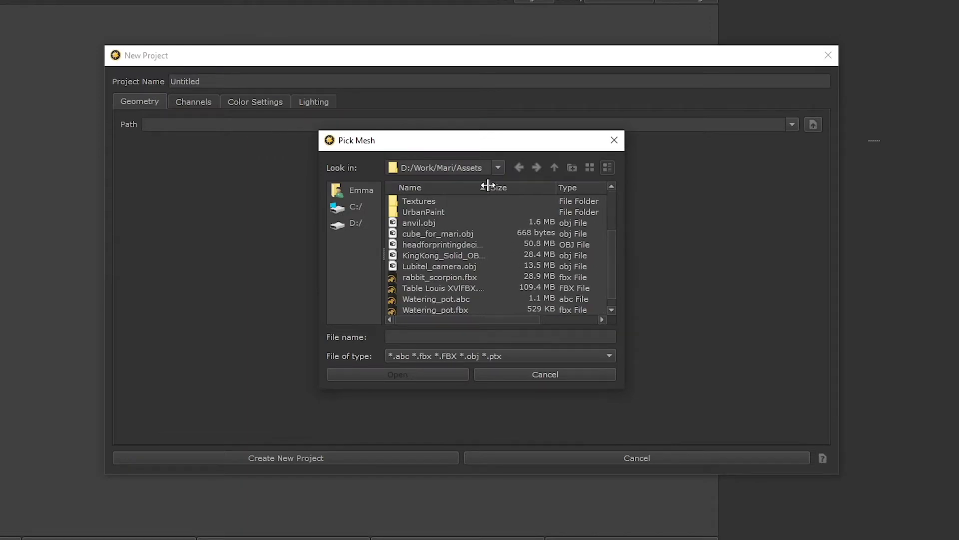
{"action": "left_click", "coordinate": [435, 267]}
{"action": "left_click", "coordinate": [414, 375]}
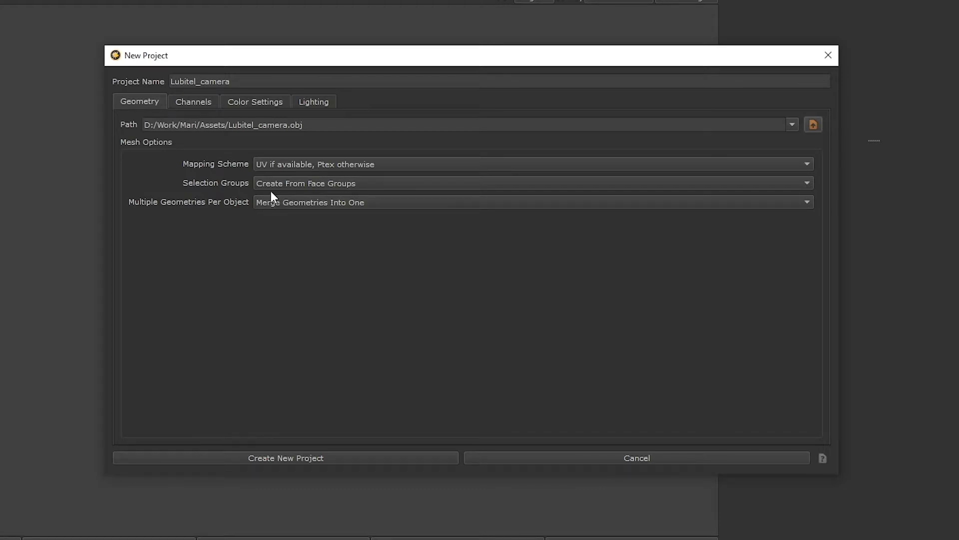
{"action": "left_click", "coordinate": [398, 184]}
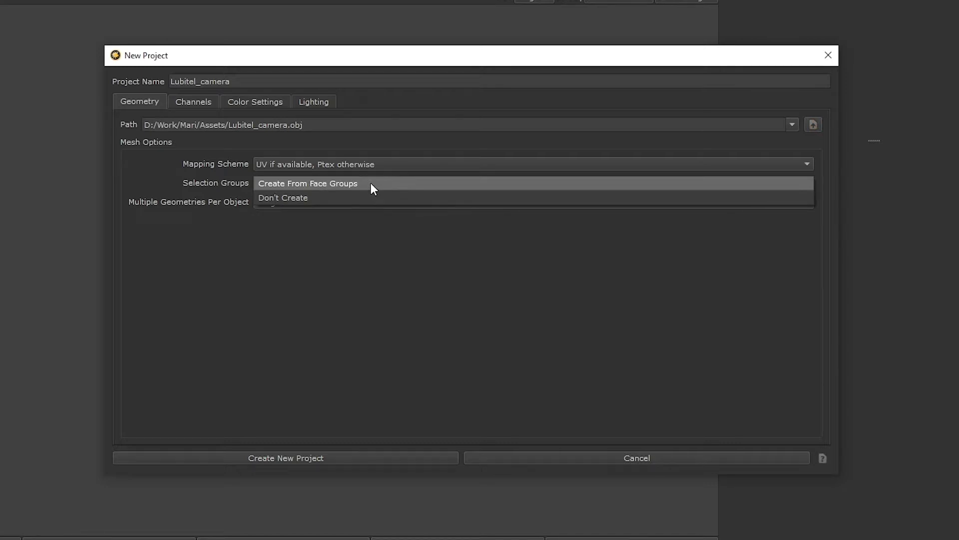
{"action": "left_click", "coordinate": [284, 184]}
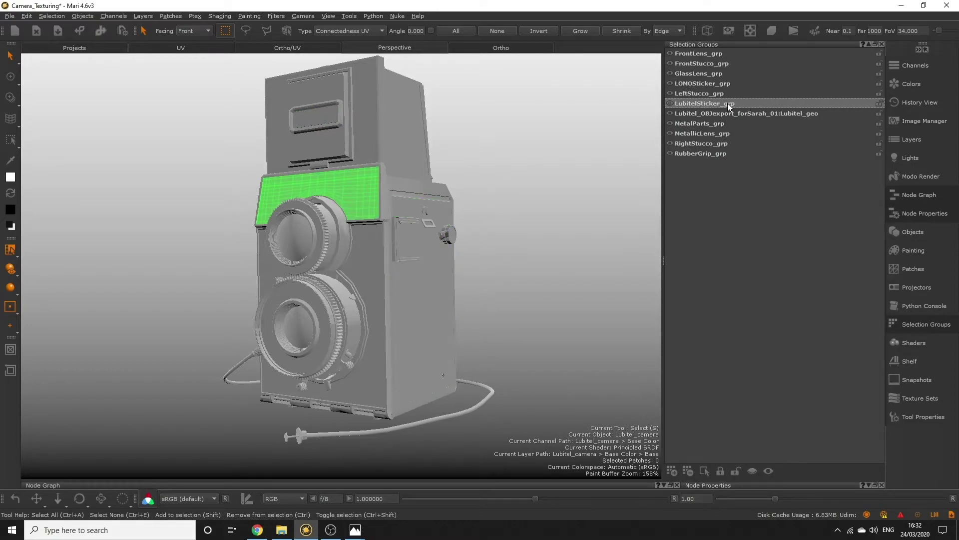
Preview the RightStucco_grp and RubberGrip_grp selection groups on the orbited camera model
{"action": "left_click_drag", "start_coordinate": [501, 360], "coordinate": [419, 354]}
{"action": "left_click_drag", "start_coordinate": [517, 364], "coordinate": [571, 336], "text": "alt"}
{"action": "left_click", "coordinate": [701, 144]}
{"action": "left_click", "coordinate": [713, 152]}
{"action": "left_click_drag", "start_coordinate": [503, 332], "coordinate": [430, 364], "text": "alt"}
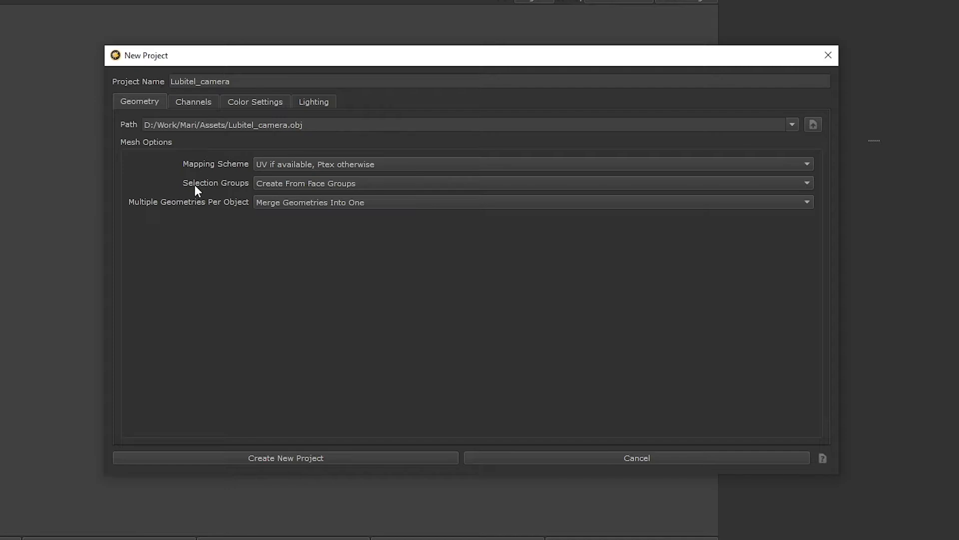
Keep face-group selection groups and choose the Principled BRDF - Metallic - VFX channel preset
{"action": "left_click", "coordinate": [394, 184]}
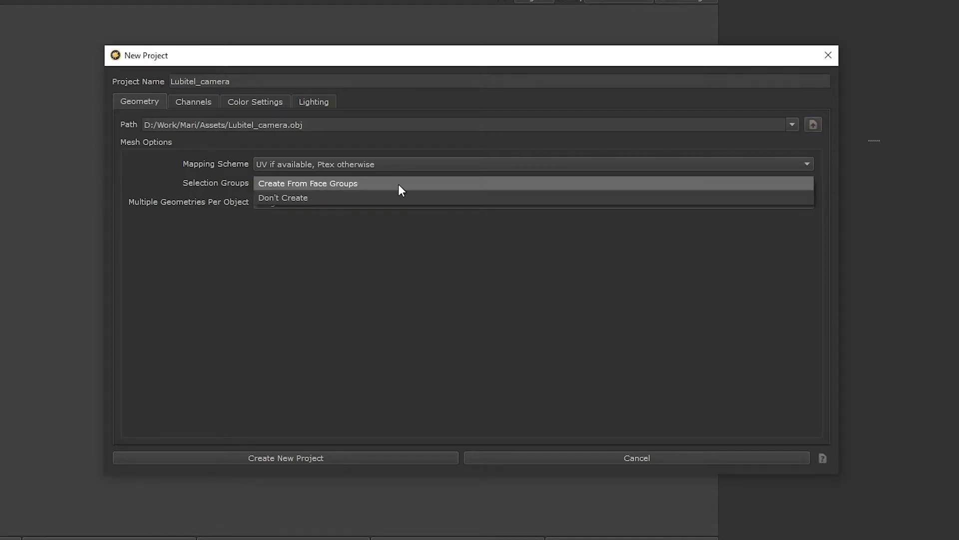
{"action": "left_click", "coordinate": [284, 184]}
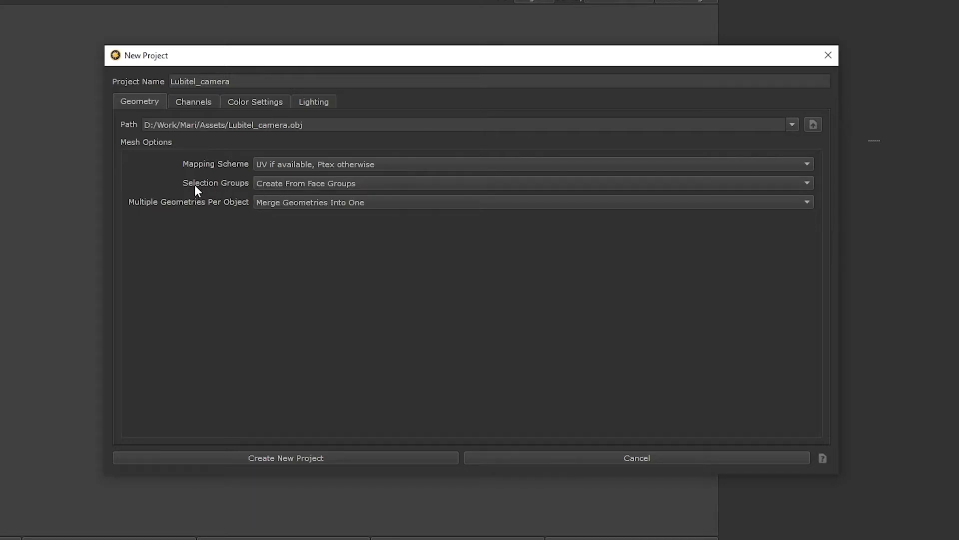
{"action": "left_click", "coordinate": [198, 101]}
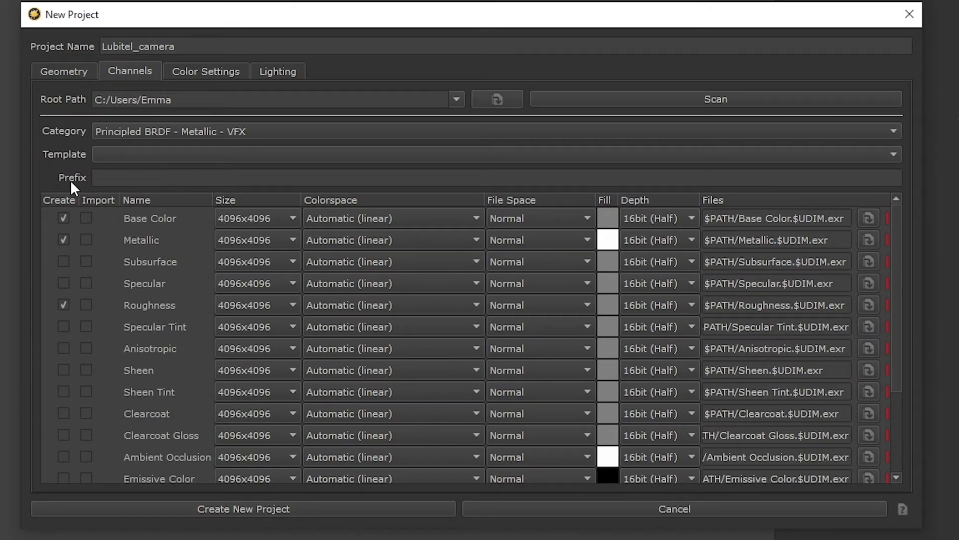
{"action": "left_click", "coordinate": [225, 133]}
{"action": "left_click", "coordinate": [277, 131]}
{"action": "scroll", "coordinate": [75, 369], "scroll_direction": "down", "scroll_amount": 2}
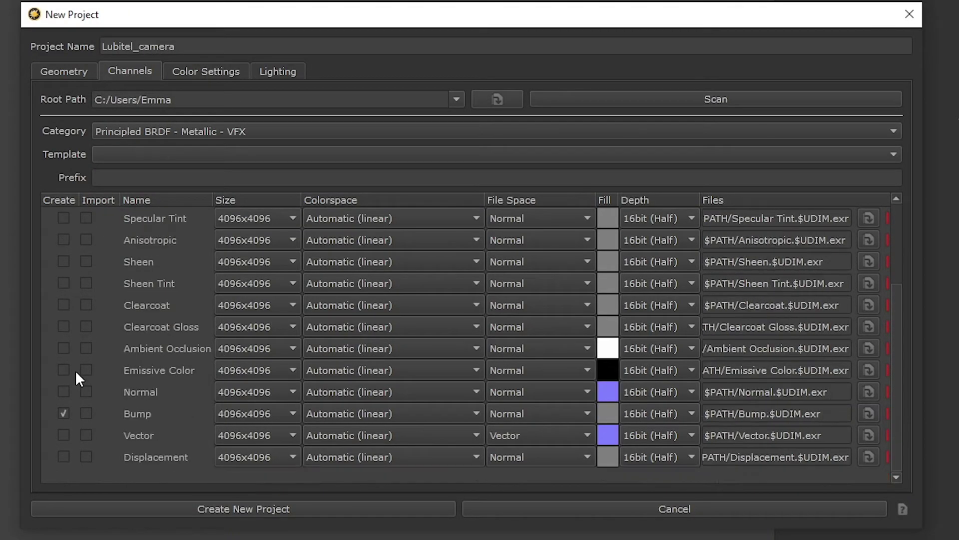
{"action": "scroll", "coordinate": [75, 369], "scroll_direction": "up", "scroll_amount": 2}
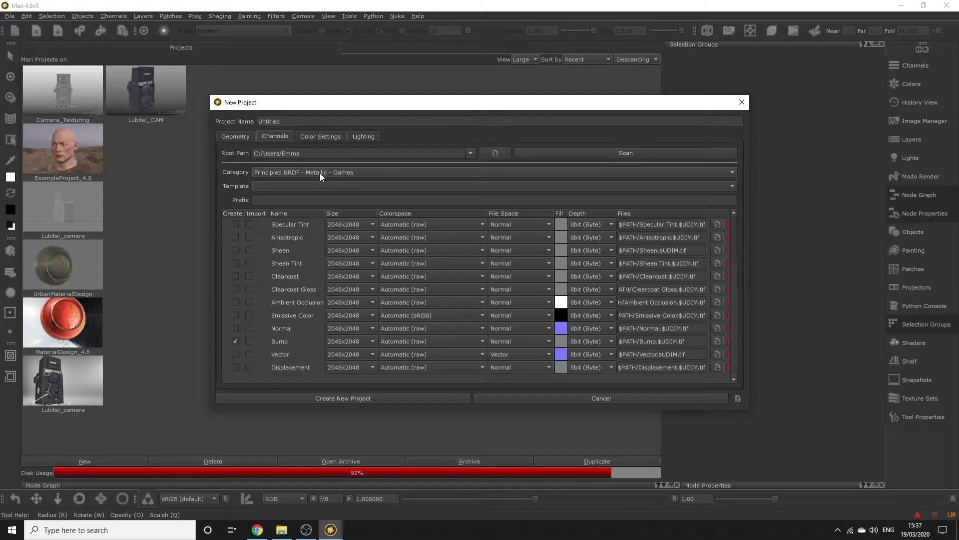
Try the Unreal, General and 3Delight presets, settling on Principled BRDF - Metallic - Games
{"action": "left_click", "coordinate": [200, 132]}
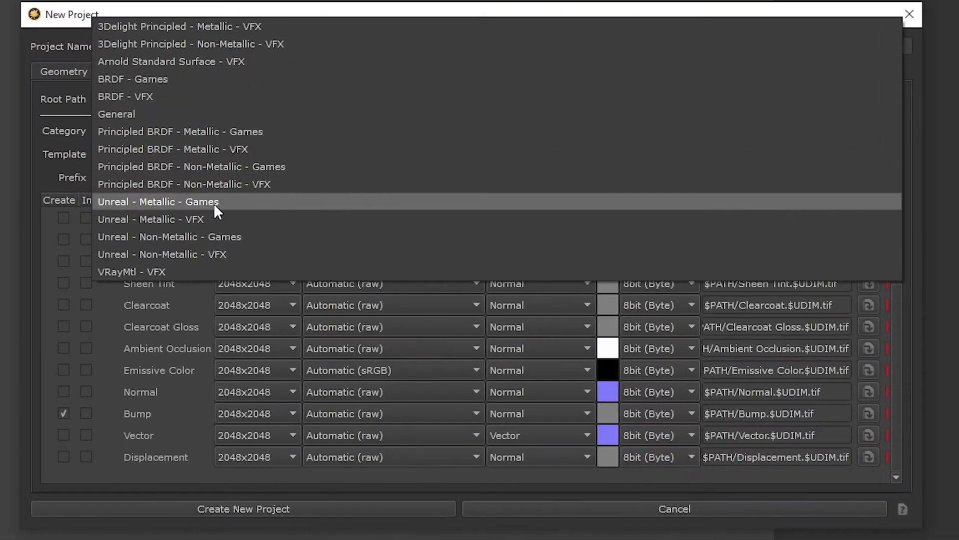
{"action": "left_click", "coordinate": [215, 219]}
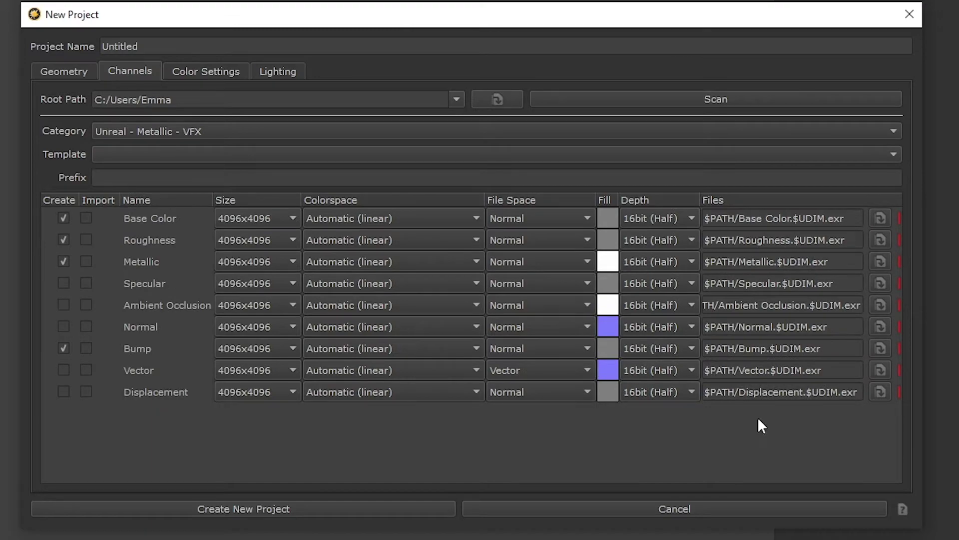
{"action": "left_click", "coordinate": [209, 134]}
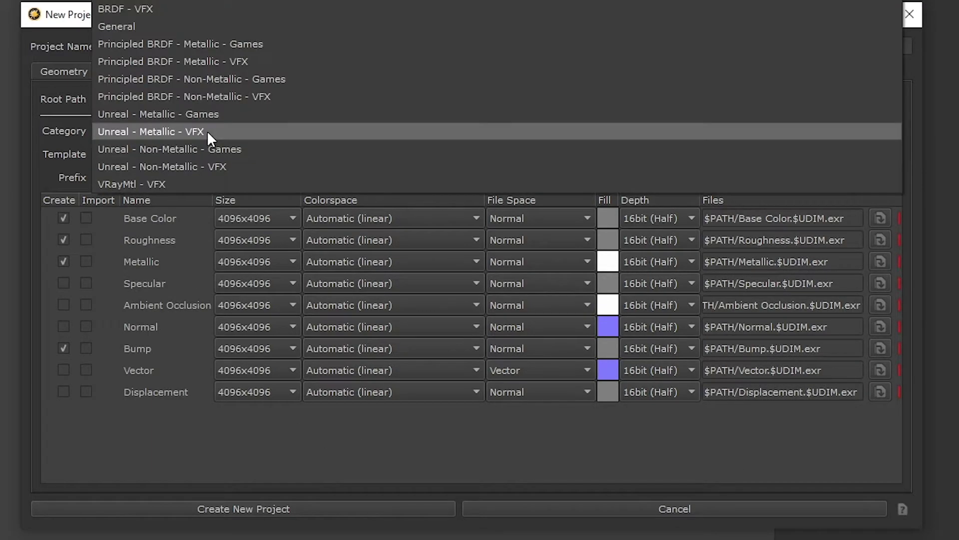
{"action": "left_click", "coordinate": [200, 29]}
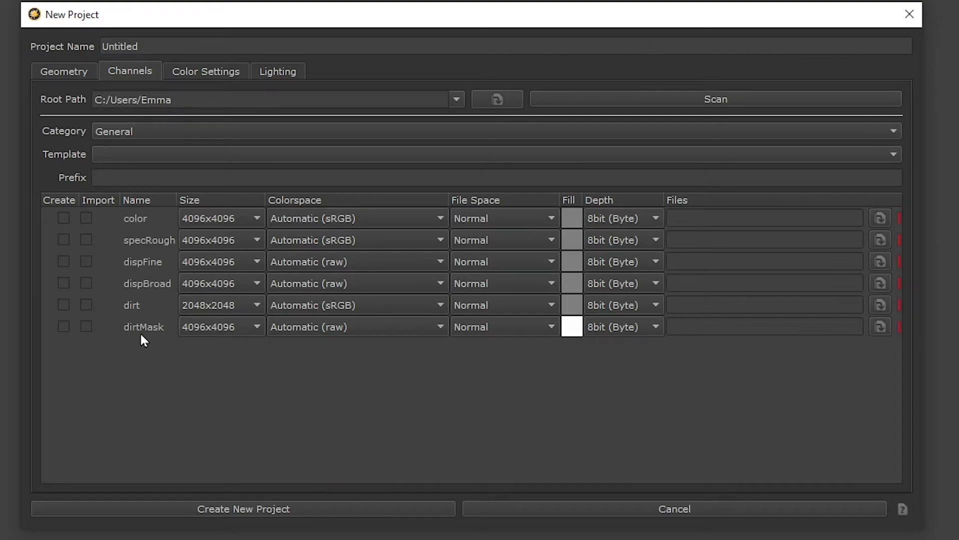
{"action": "left_click", "coordinate": [177, 131]}
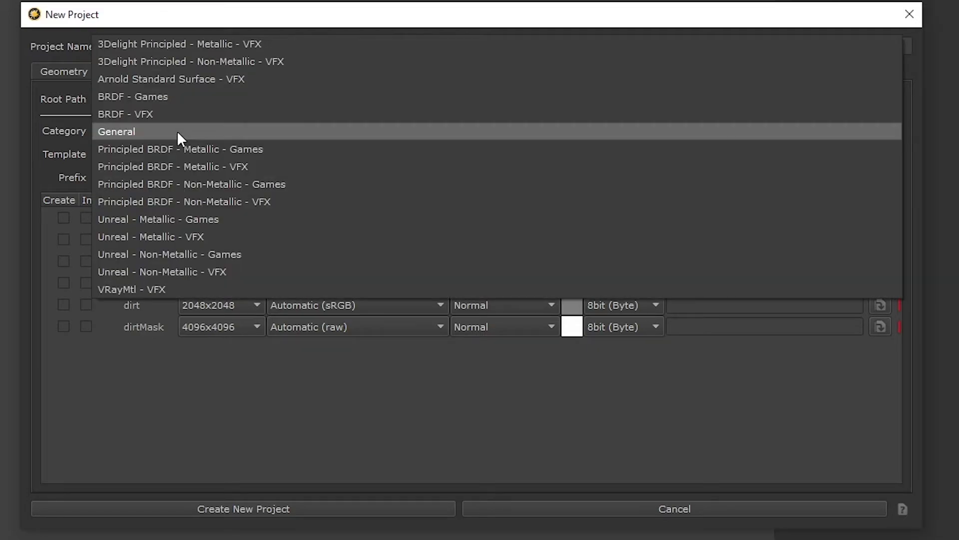
{"action": "left_click", "coordinate": [203, 44]}
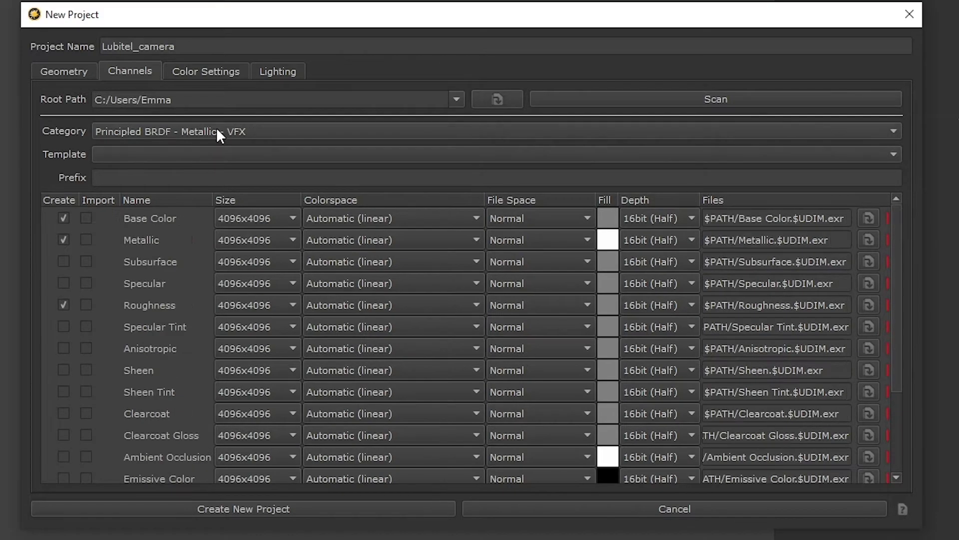
{"action": "left_click", "coordinate": [217, 129]}
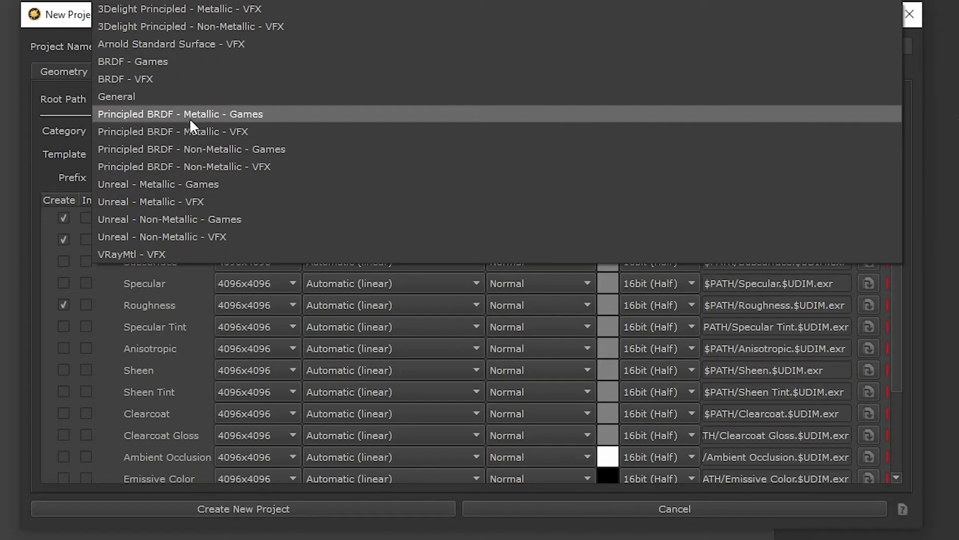
{"action": "left_click", "coordinate": [260, 115]}
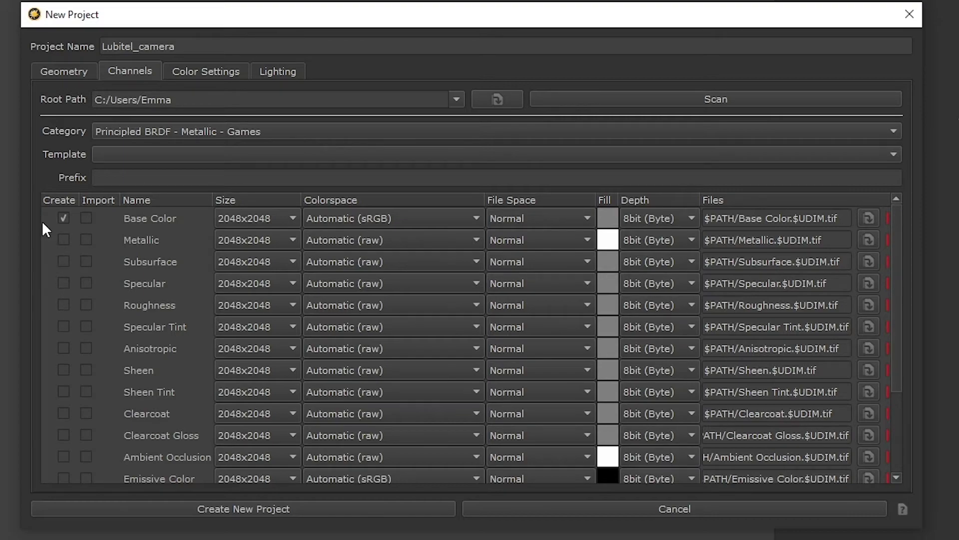
Scroll down and back up through the channel list
{"action": "scroll", "coordinate": [158, 349], "scroll_direction": "down", "scroll_amount": 2}
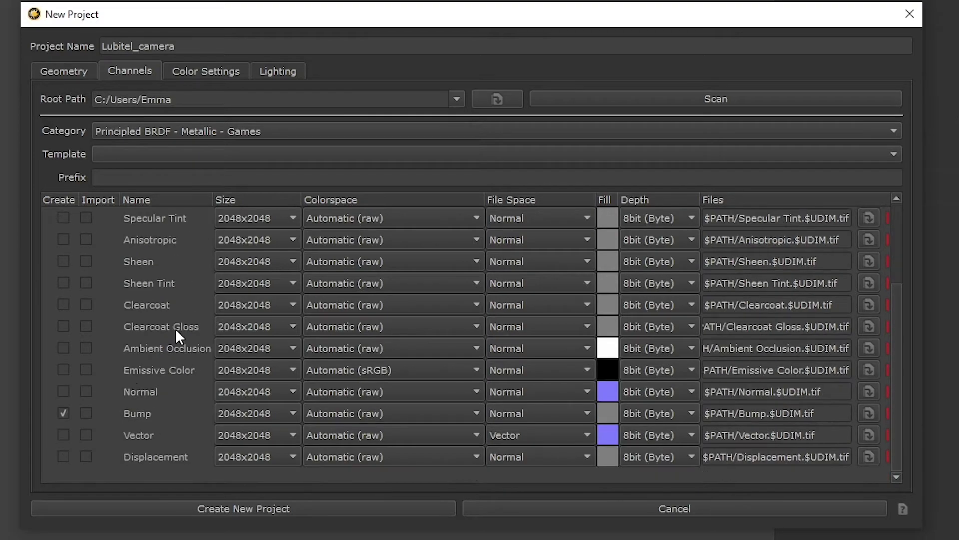
{"action": "scroll", "coordinate": [134, 329], "scroll_direction": "up", "scroll_amount": 2}
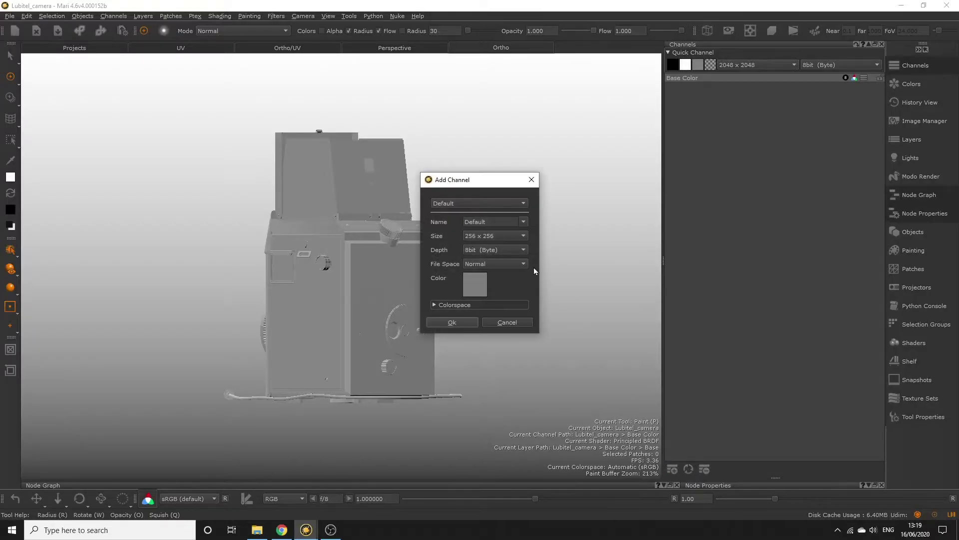
Add a 2048 x 2048 channel named Specular
{"action": "double_click", "coordinate": [492, 220]}
{"action": "type", "text": "Specular"}
{"action": "left_click", "coordinate": [493, 236]}
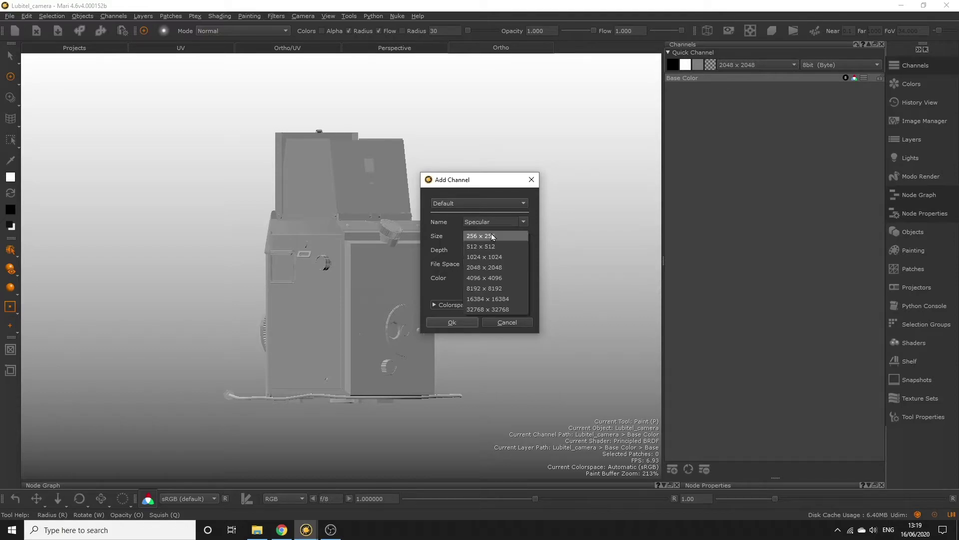
{"action": "left_click", "coordinate": [491, 270]}
{"action": "left_click", "coordinate": [451, 322]}
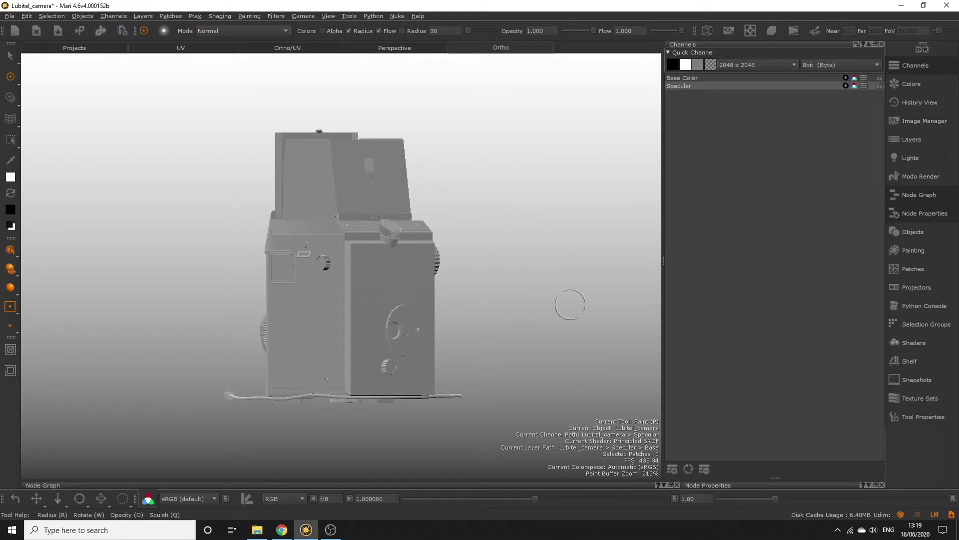
Begin another new channel and name it Metallic
{"action": "left_click", "coordinate": [672, 469]}
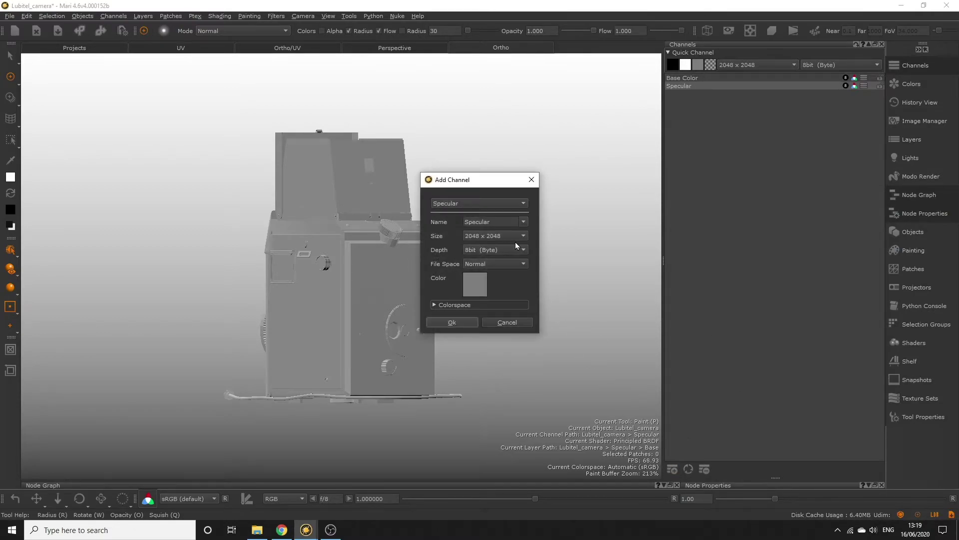
{"action": "double_click", "coordinate": [496, 222]}
{"action": "type", "text": "Metallic"}
Replace the project name Lubitel_camera with Camera_Texturing
{"action": "left_click", "coordinate": [457, 323]}
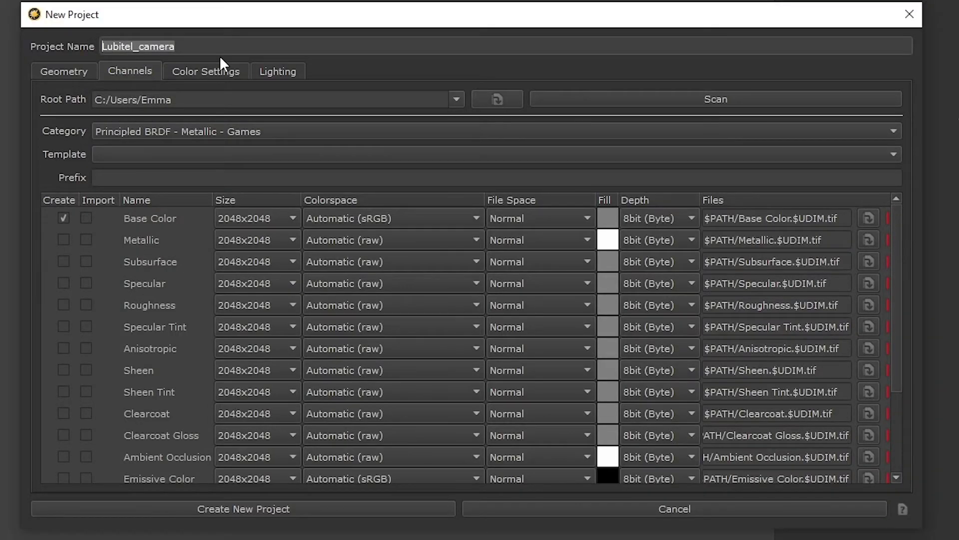
{"action": "type", "text": "Camera_Te"}
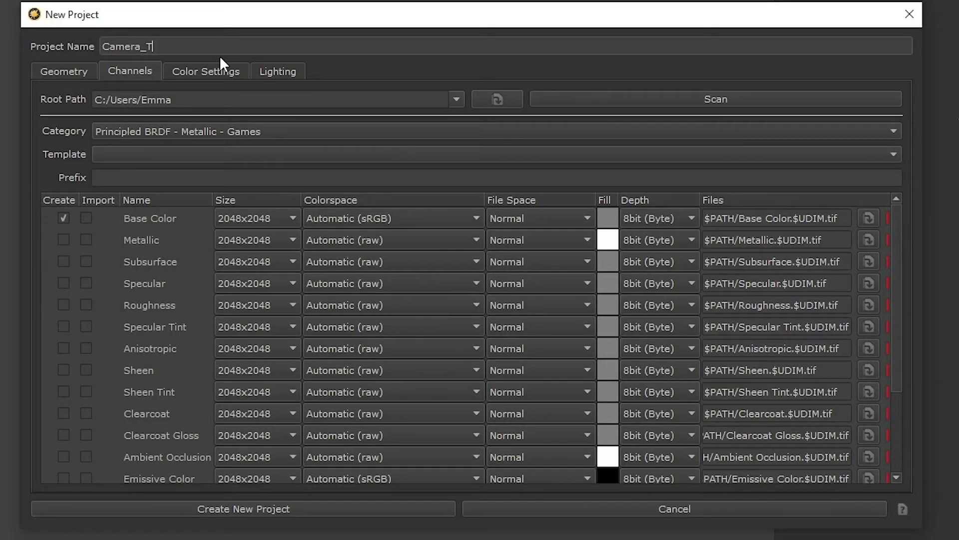
{"action": "type", "text": "xturing"}
Create the Camera_Texturing project and move the floating Objects palette up and right
{"action": "left_click", "coordinate": [278, 509]}
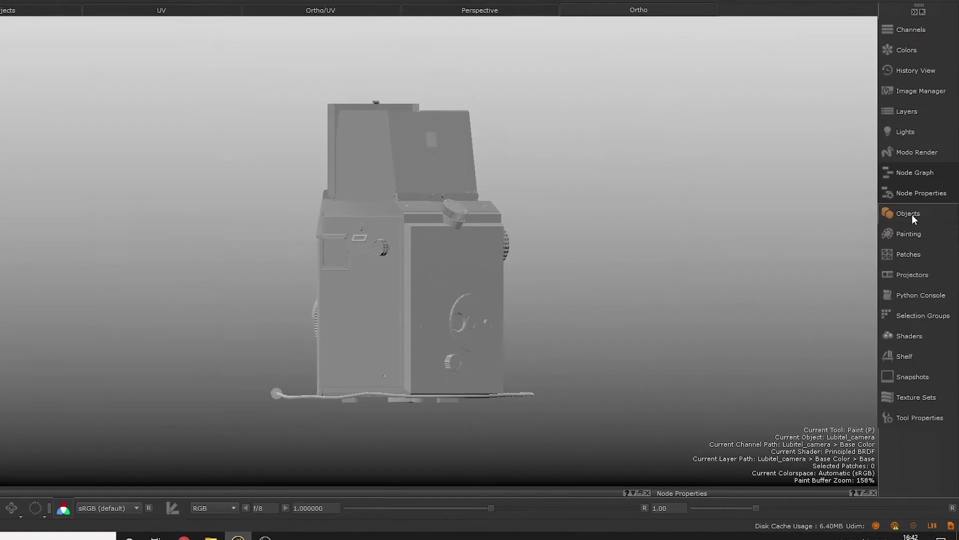
{"action": "left_click", "coordinate": [905, 233]}
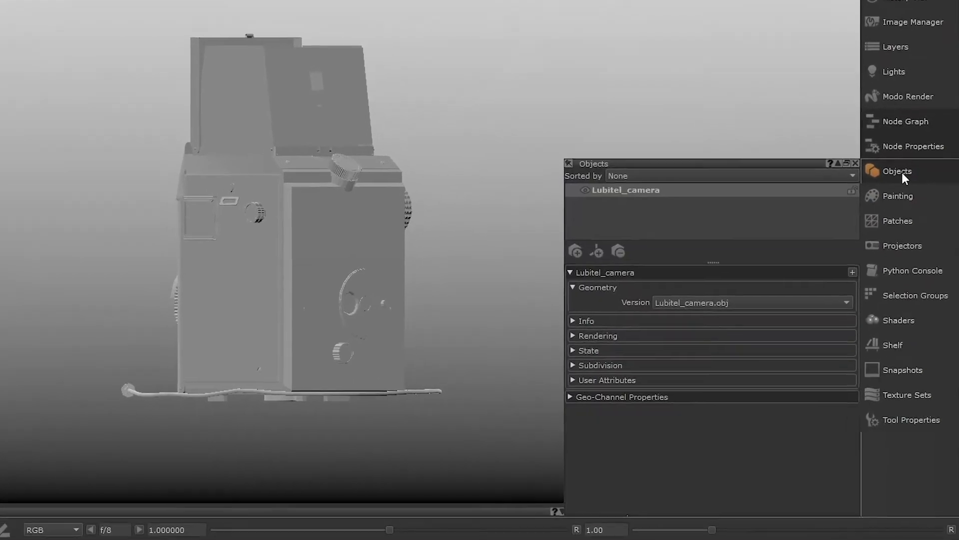
{"action": "left_click_drag", "start_coordinate": [825, 220], "coordinate": [825, 195]}
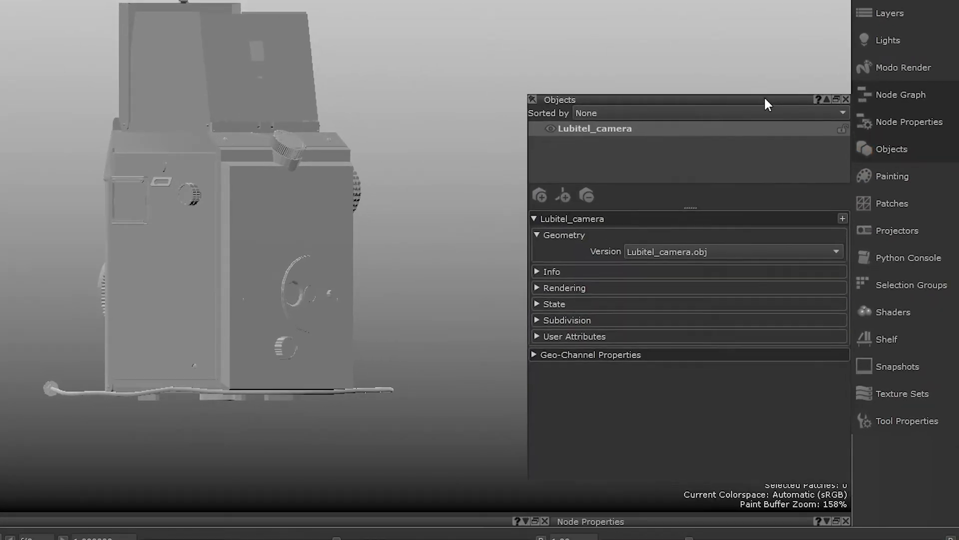
{"action": "left_click_drag", "start_coordinate": [768, 103], "coordinate": [844, 141]}
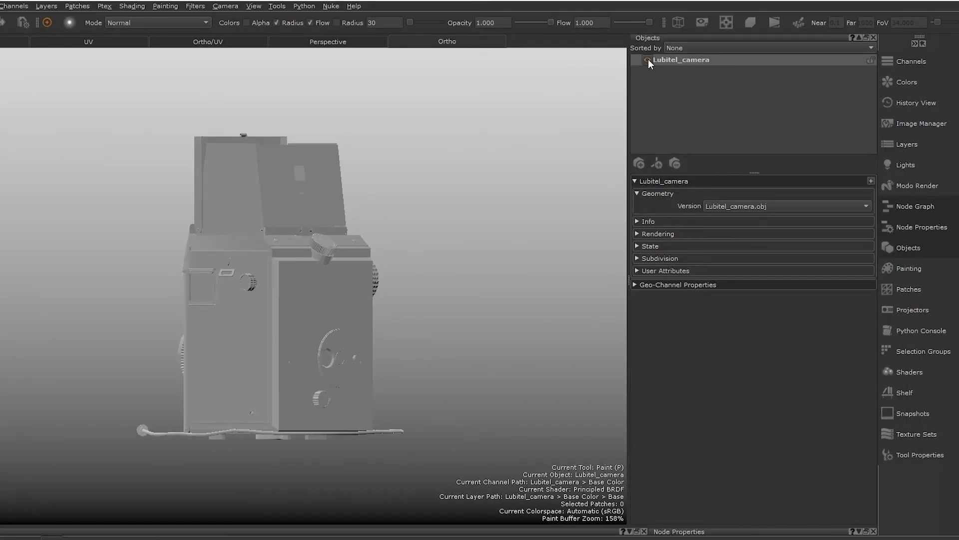
Hide and reshow the Lubitel_camera object, view its options, then close the Objects palette
{"action": "left_click", "coordinate": [647, 60]}
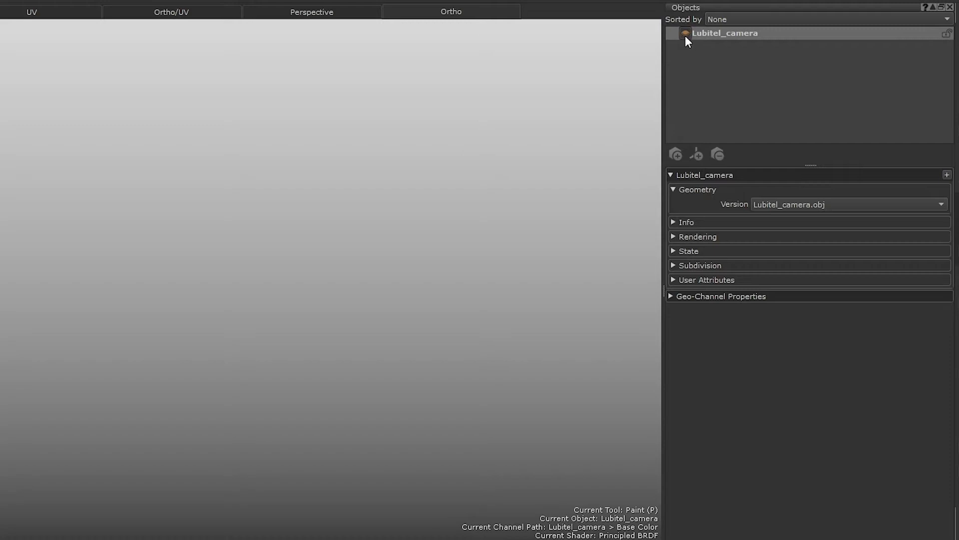
{"action": "left_click", "coordinate": [684, 34]}
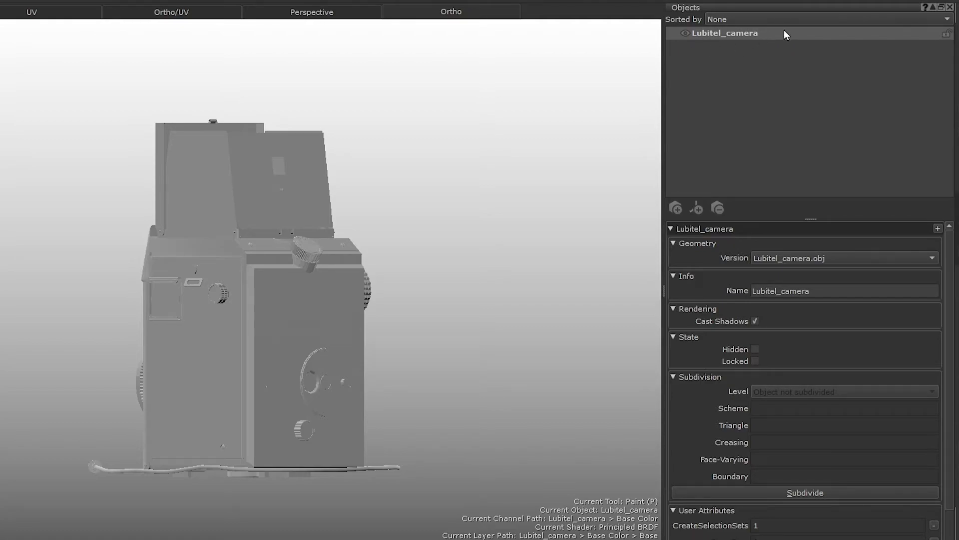
{"action": "right_click", "coordinate": [763, 33]}
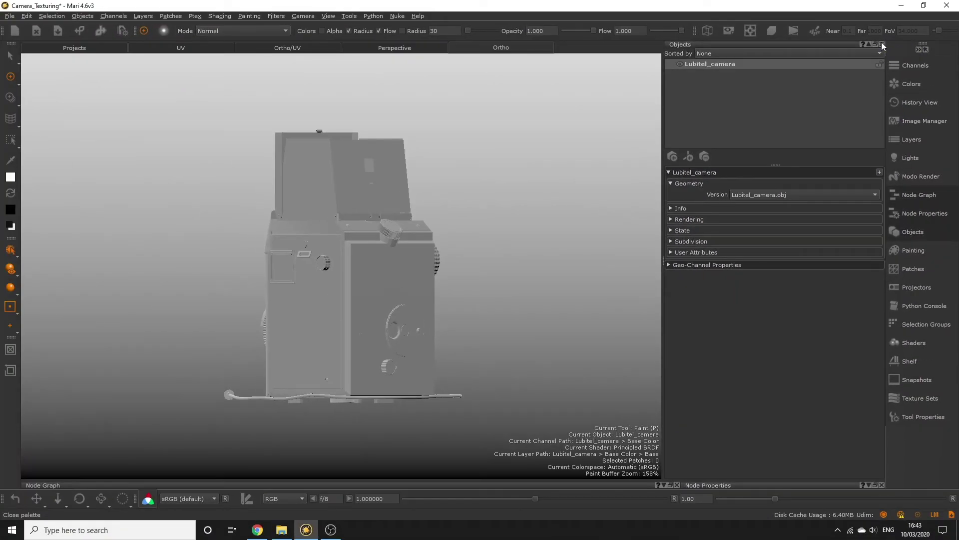
{"action": "left_click", "coordinate": [874, 30]}
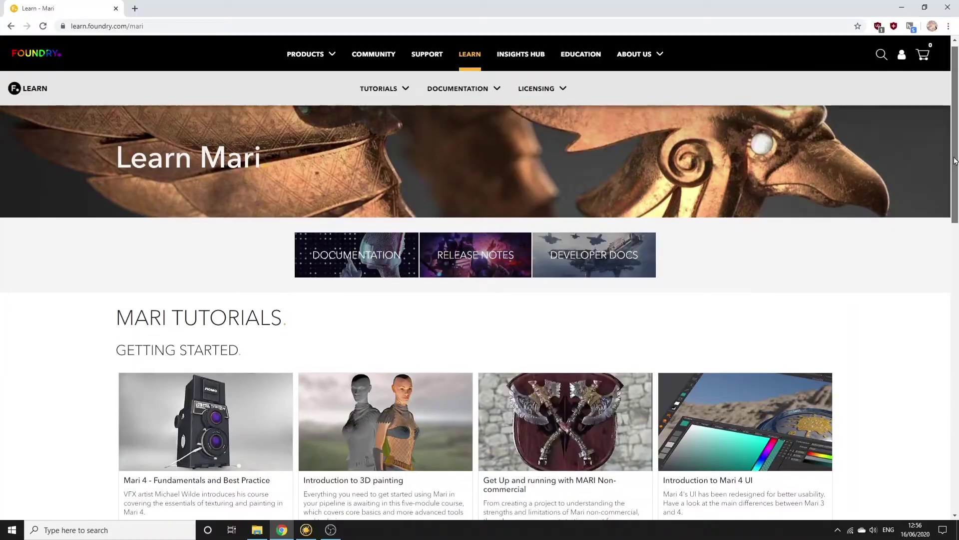
Scroll the Learn Mari page down to the Mari Tutorials section
{"action": "scroll", "coordinate": [440, 353], "scroll_direction": "down", "scroll_amount": 5}
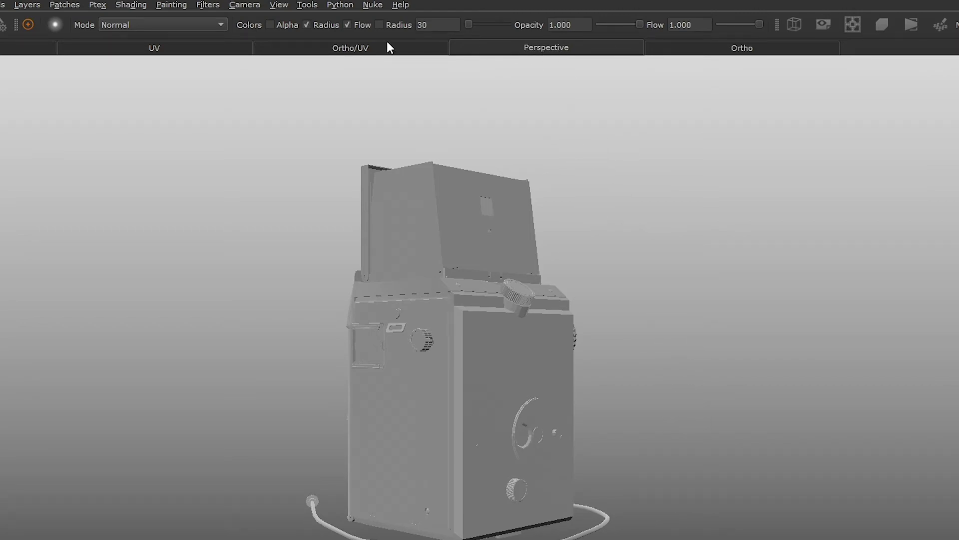
Switch from split 3D/UV panes to a single orthographic view, then back to split panes
{"action": "left_click", "coordinate": [302, 49]}
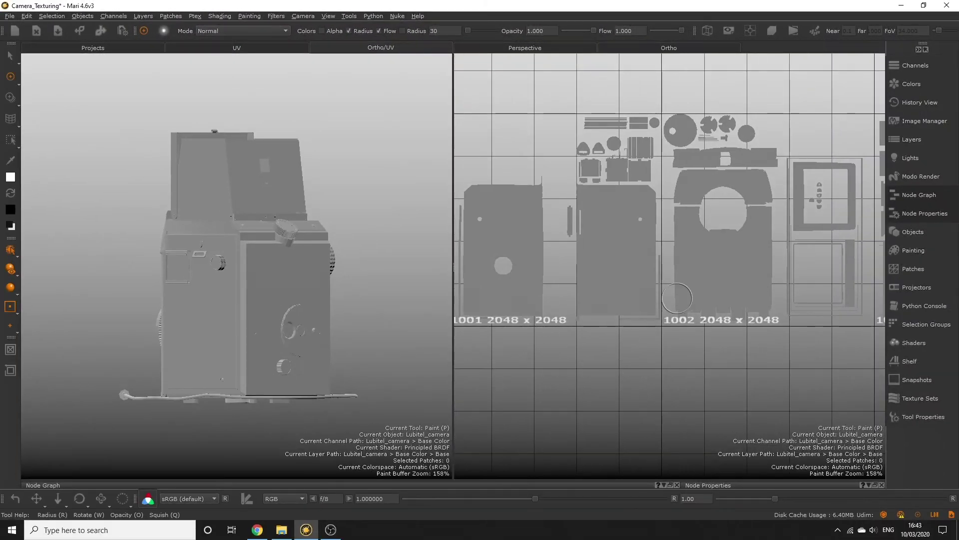
{"action": "scroll", "coordinate": [714, 284], "scroll_direction": "down", "scroll_amount": 6}
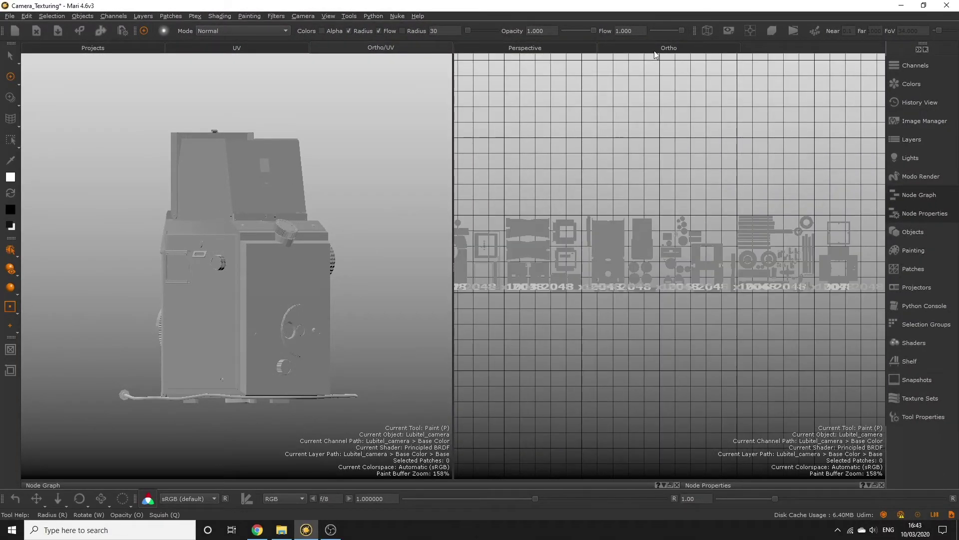
{"action": "left_click", "coordinate": [655, 49]}
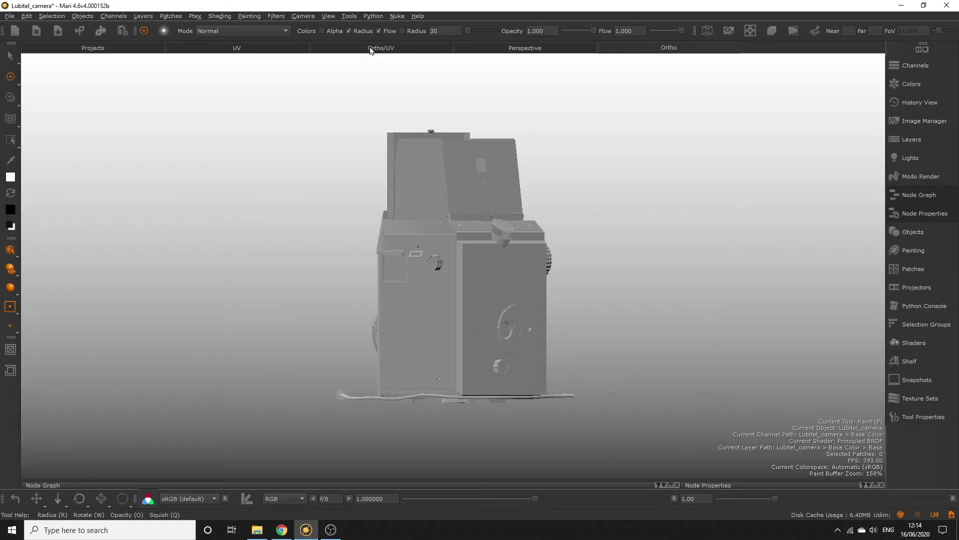
{"action": "left_click", "coordinate": [368, 48]}
{"action": "scroll", "coordinate": [783, 313], "scroll_direction": "up", "scroll_amount": 5}
Pan the UV pane to UDIM 1005 and paint white onto the octagonal lens patch
{"action": "middle_click_drag", "start_coordinate": [799, 250], "coordinate": [494, 277], "text": "alt"}
{"action": "middle_click_drag", "start_coordinate": [761, 315], "coordinate": [488, 324], "text": "alt"}
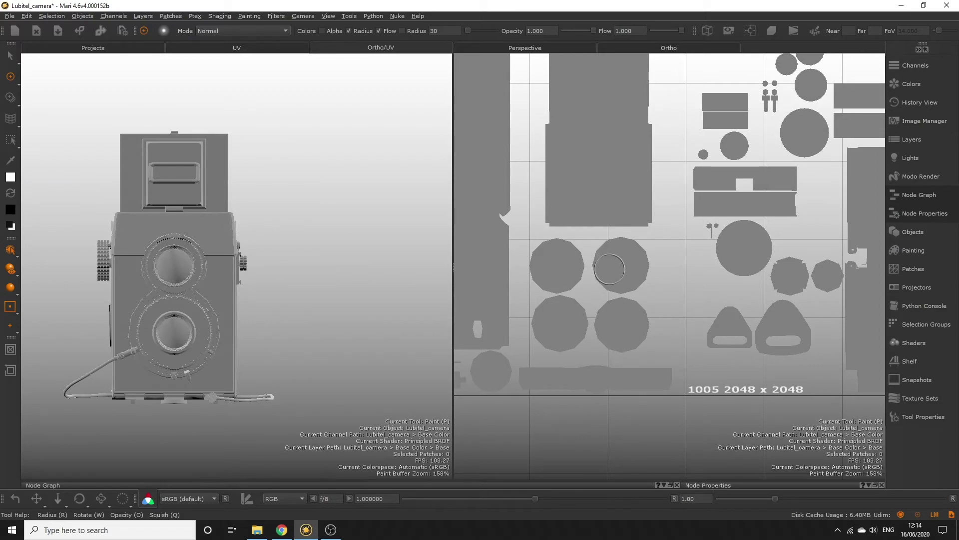
{"action": "left_click", "coordinate": [615, 278]}
{"action": "mouse_move", "coordinate": [615, 278]}
{"action": "left_mouse_down"}
{"action": "mouse_move", "coordinate": [642, 268]}
{"action": "mouse_move", "coordinate": [600, 256]}
{"action": "mouse_move", "coordinate": [631, 251]}
{"action": "left_mouse_up"}
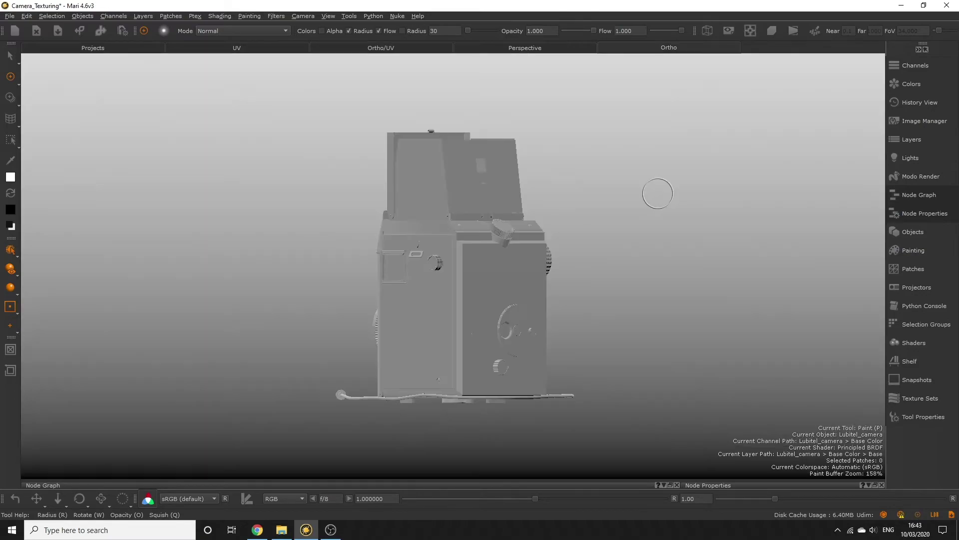
{"action": "right_click", "coordinate": [658, 192]}
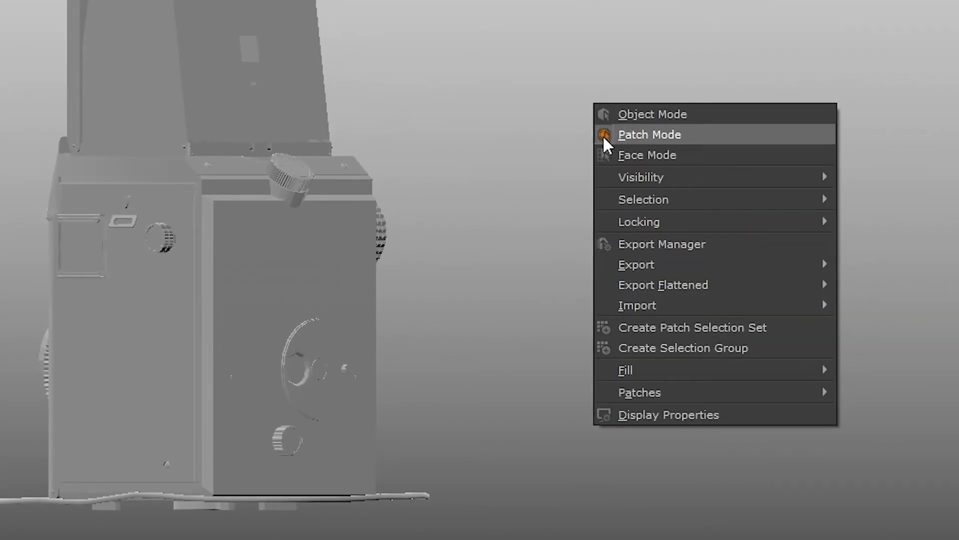
In Display Properties, turn the viewport grid on and then hide it again
{"action": "left_click", "coordinate": [637, 415]}
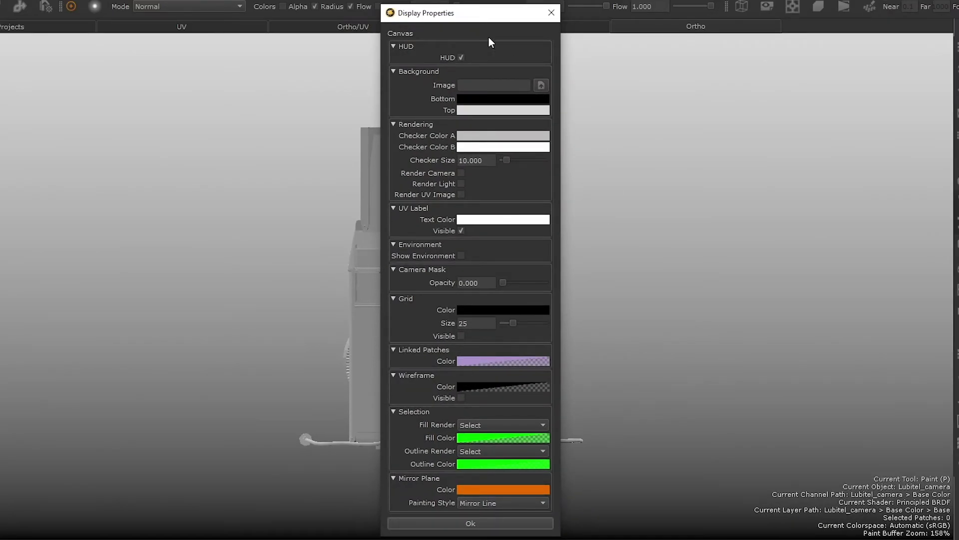
{"action": "left_click_drag", "start_coordinate": [467, 16], "coordinate": [717, 29]}
{"action": "left_click", "coordinate": [706, 347]}
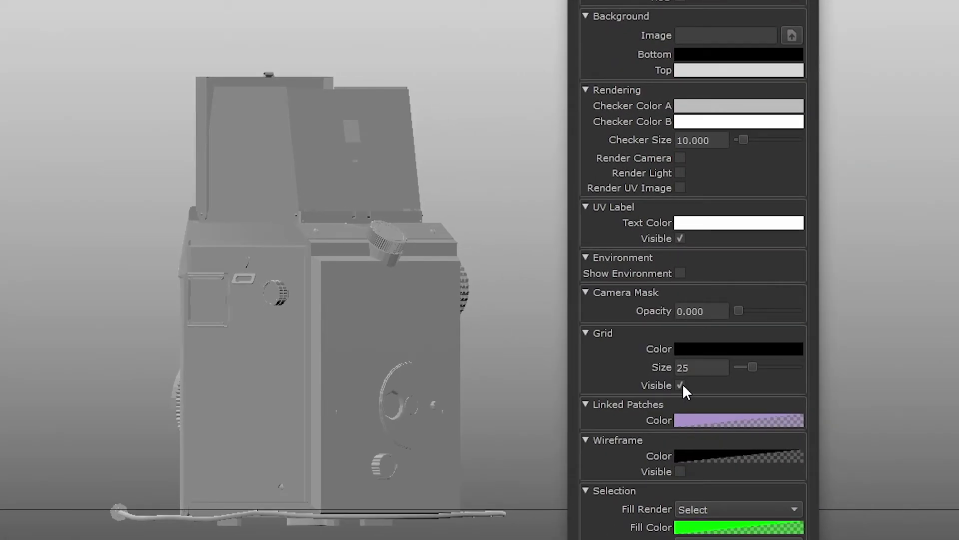
{"action": "left_click", "coordinate": [682, 385]}
Brighten the Background Top colour and close Display Properties
{"action": "left_click", "coordinate": [706, 70]}
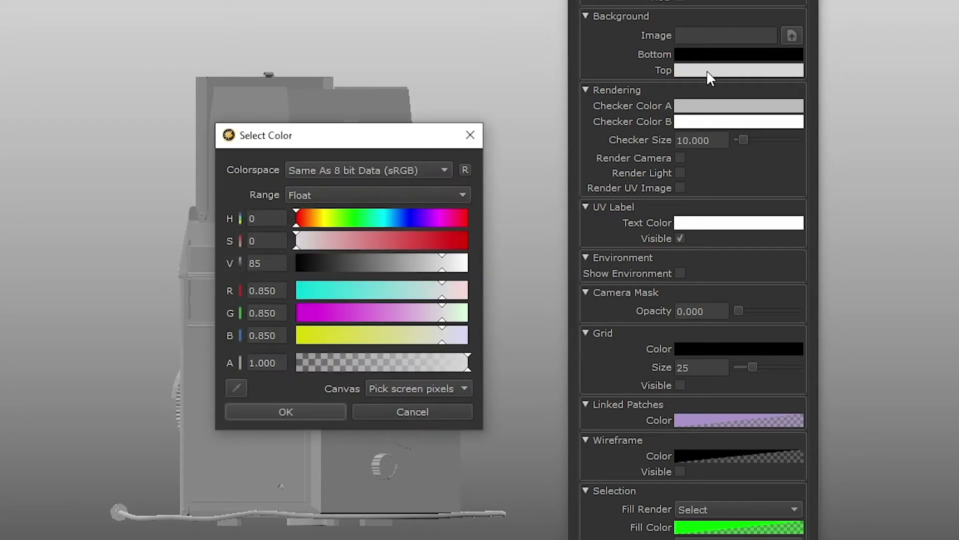
{"action": "left_click", "coordinate": [454, 270]}
{"action": "left_click", "coordinate": [315, 412]}
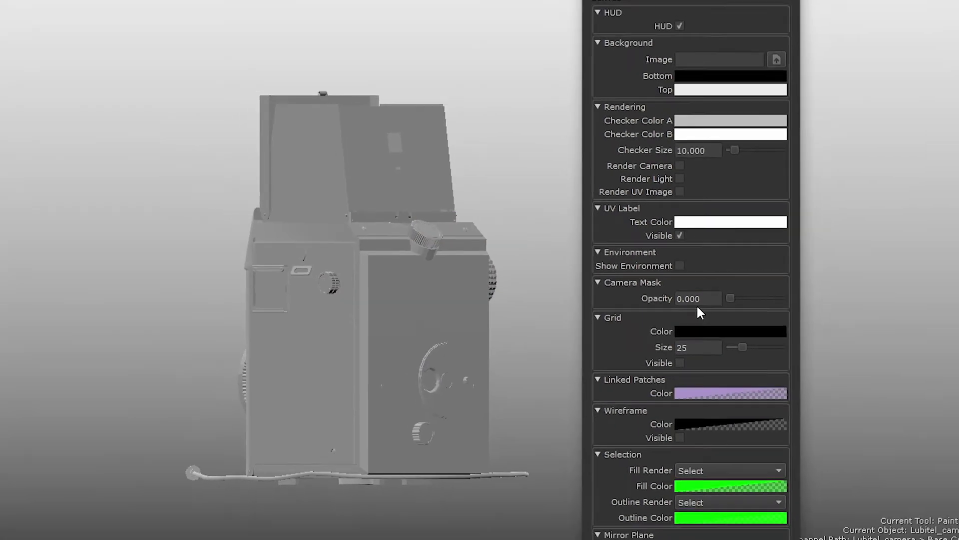
{"action": "left_click", "coordinate": [688, 474]}
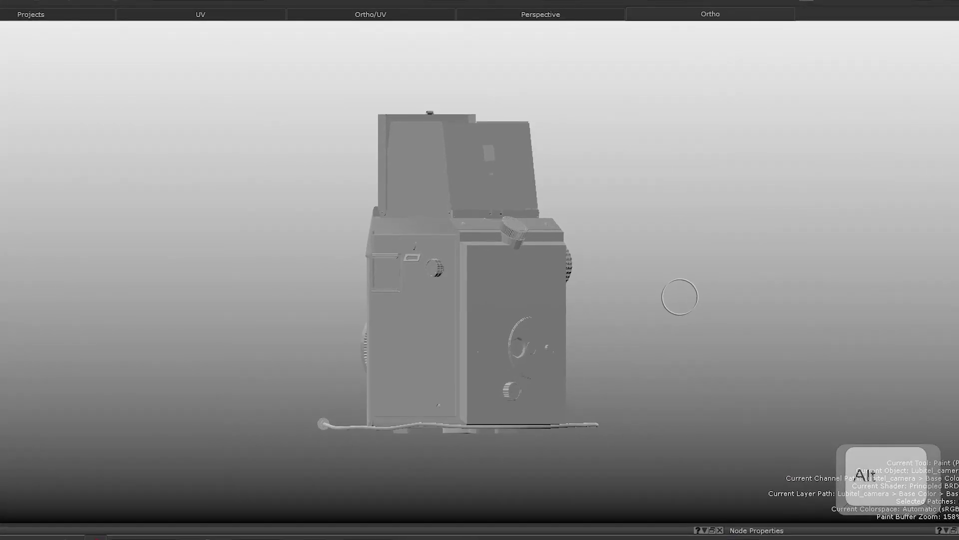
Orbit, rotate, pan and zoom to an angled three-quarter view of the Lubitel camera
{"action": "left_click_drag", "start_coordinate": [676, 295], "coordinate": [592, 303], "text": "alt"}
{"action": "key", "text": "ctrl+r"}
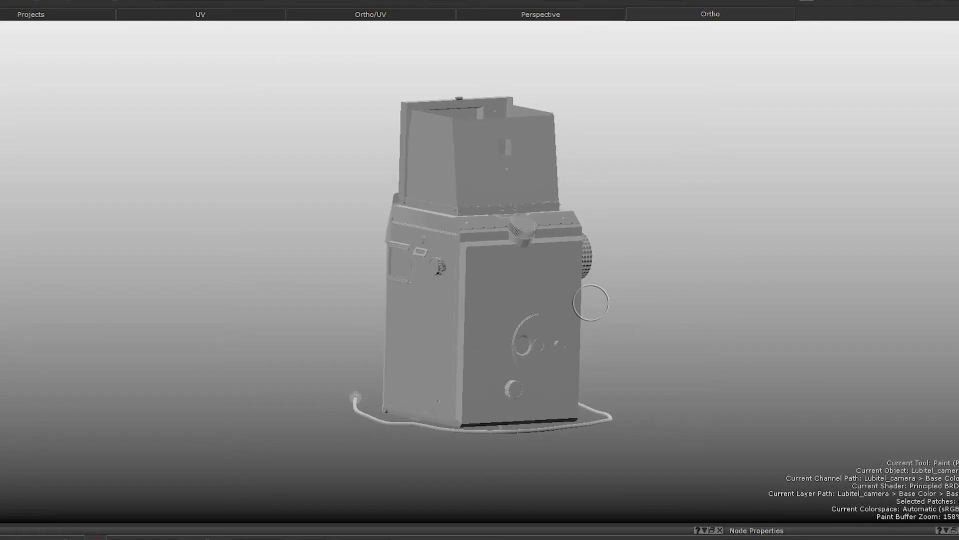
{"action": "middle_click_drag", "start_coordinate": [591, 303], "coordinate": [510, 273], "text": "alt+shift"}
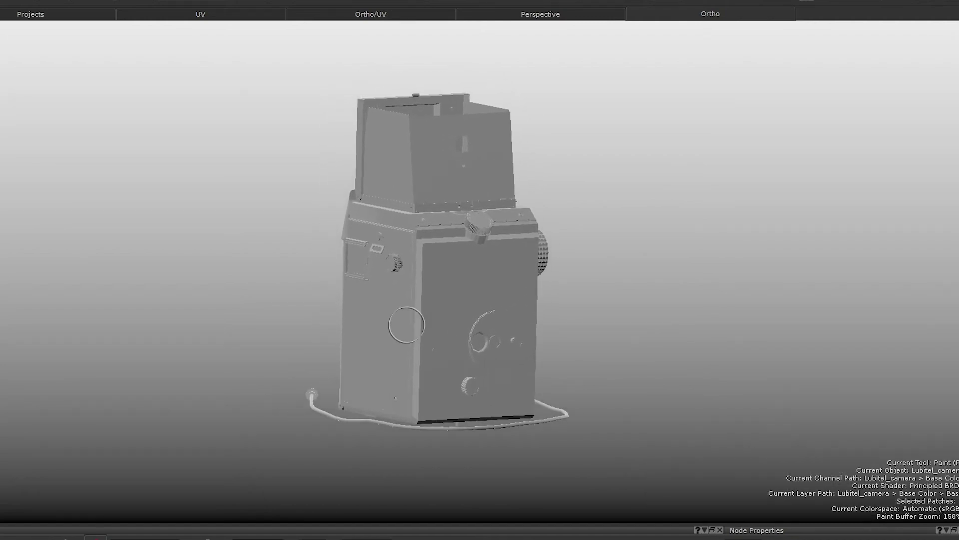
{"action": "scroll", "coordinate": [406, 325], "scroll_direction": "up", "scroll_amount": 2}
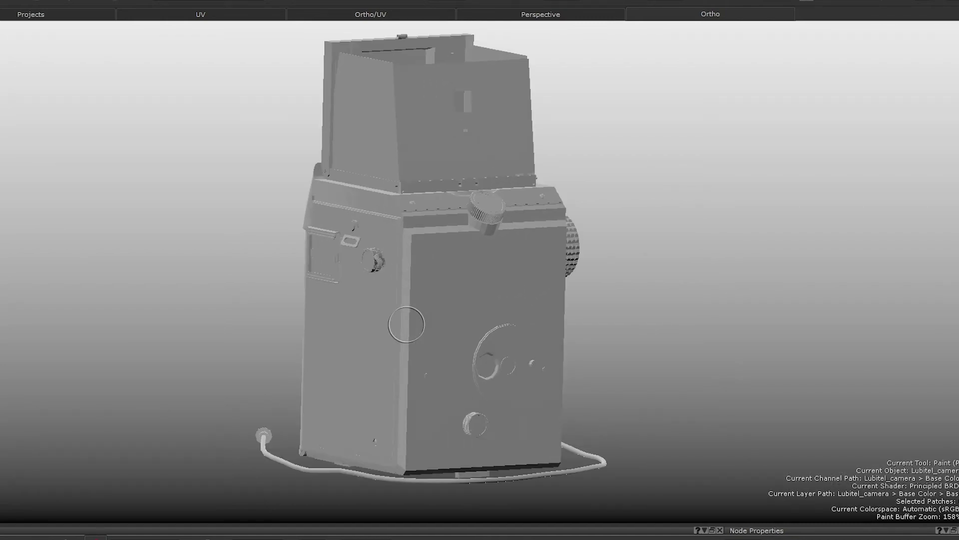
{"action": "scroll", "coordinate": [407, 324], "scroll_direction": "down", "scroll_amount": 2}
{"action": "scroll", "coordinate": [406, 325], "scroll_direction": "up", "scroll_amount": 4}
{"action": "scroll", "coordinate": [407, 325], "scroll_direction": "down", "scroll_amount": 3}
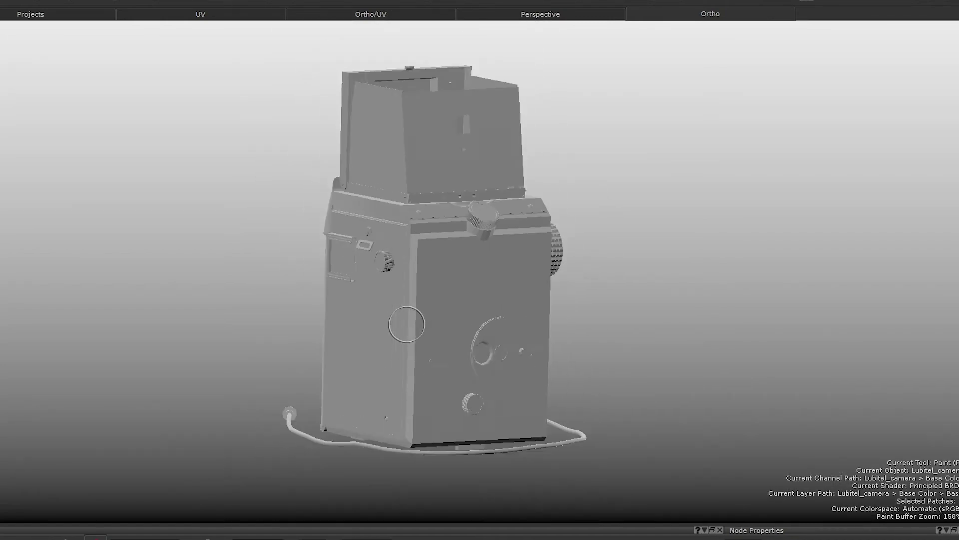
{"action": "scroll", "coordinate": [406, 325], "scroll_direction": "down", "scroll_amount": 2}
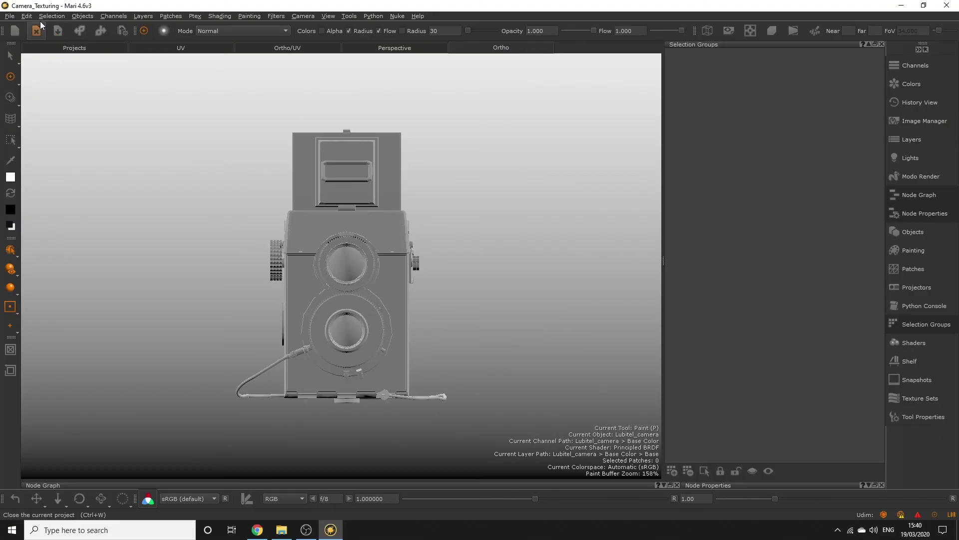
{"action": "left_click", "coordinate": [40, 16]}
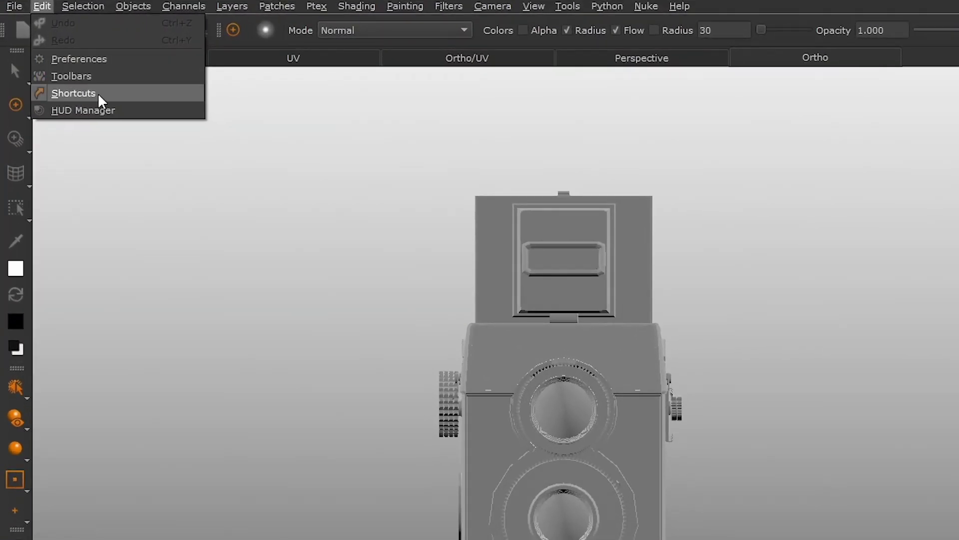
{"action": "left_click", "coordinate": [95, 94]}
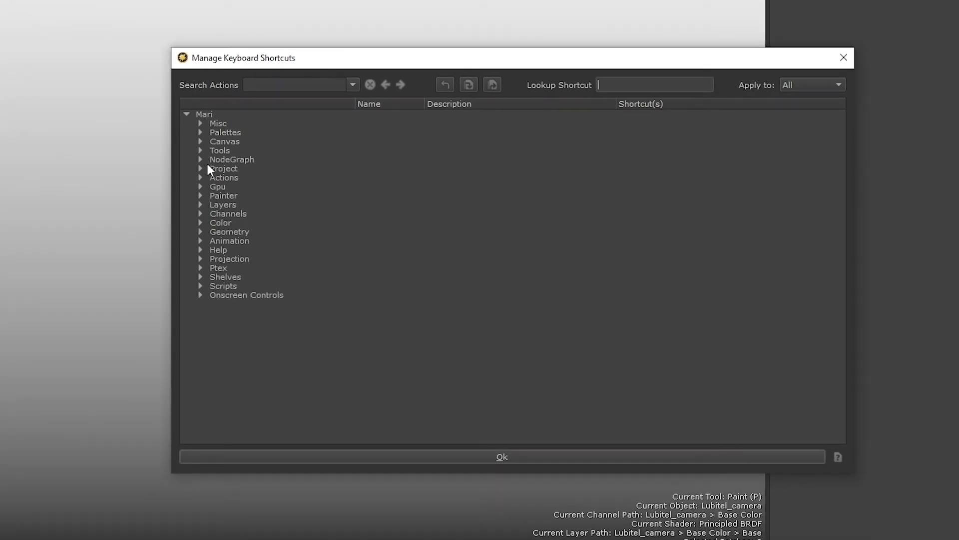
{"action": "left_click", "coordinate": [200, 149]}
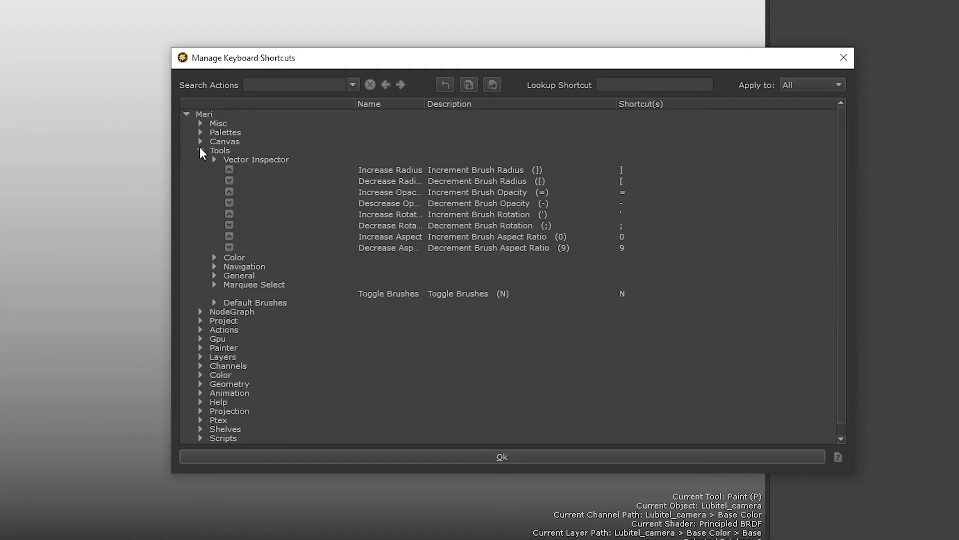
{"action": "left_click", "coordinate": [213, 266]}
{"action": "scroll", "coordinate": [583, 379], "scroll_direction": "down", "scroll_amount": 2}
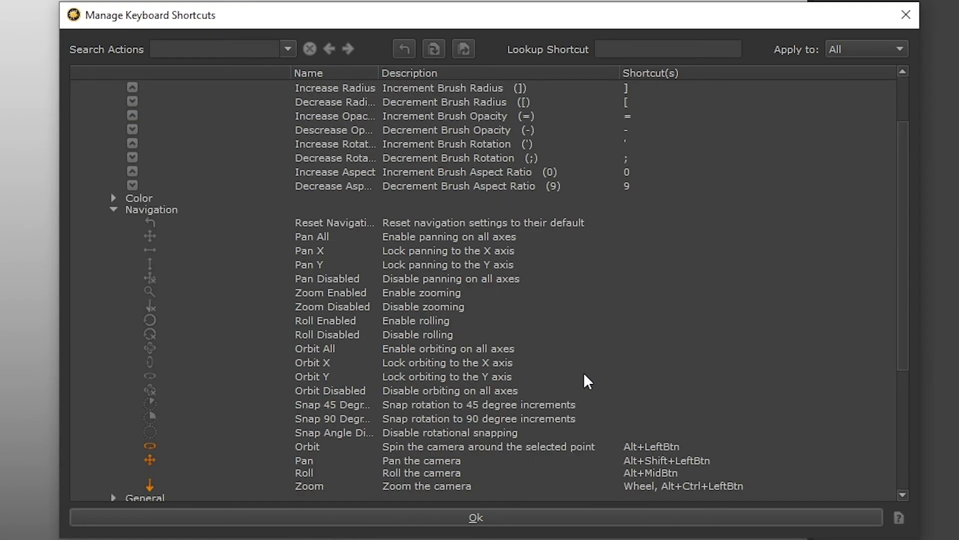
{"action": "scroll", "coordinate": [585, 376], "scroll_direction": "down", "scroll_amount": 1}
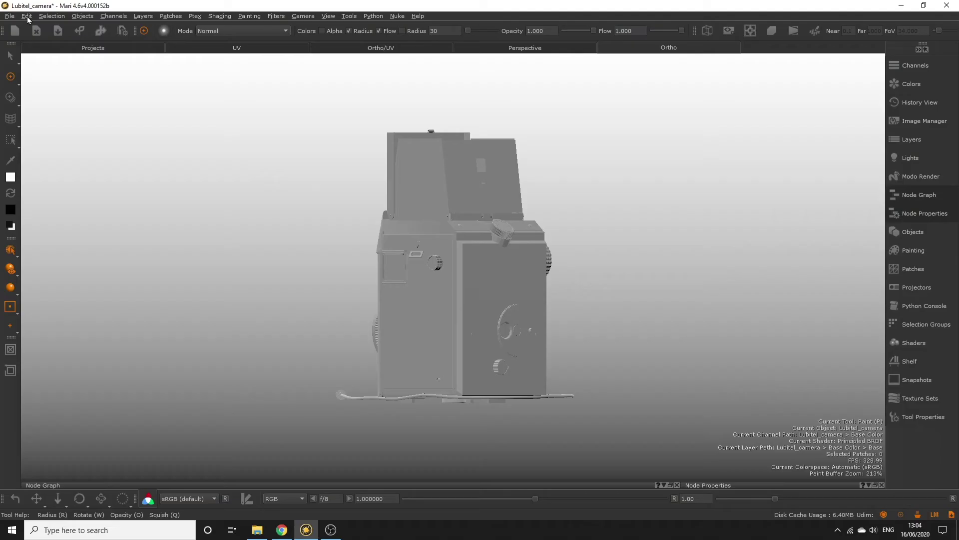
{"action": "left_click", "coordinate": [27, 15]}
{"action": "left_click", "coordinate": [60, 48]}
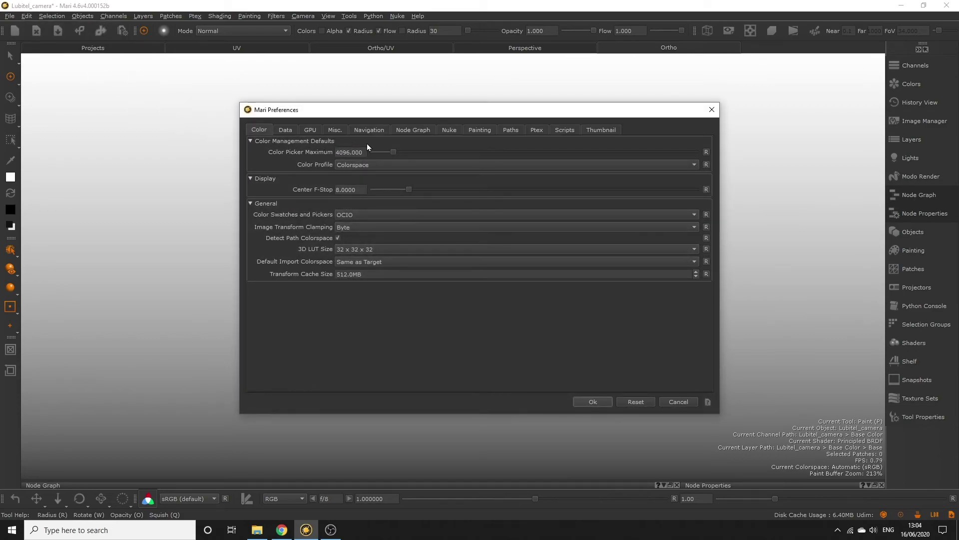
Review the Navigation Control Type options in Preferences, then snap to the front view
{"action": "left_click", "coordinate": [369, 129]}
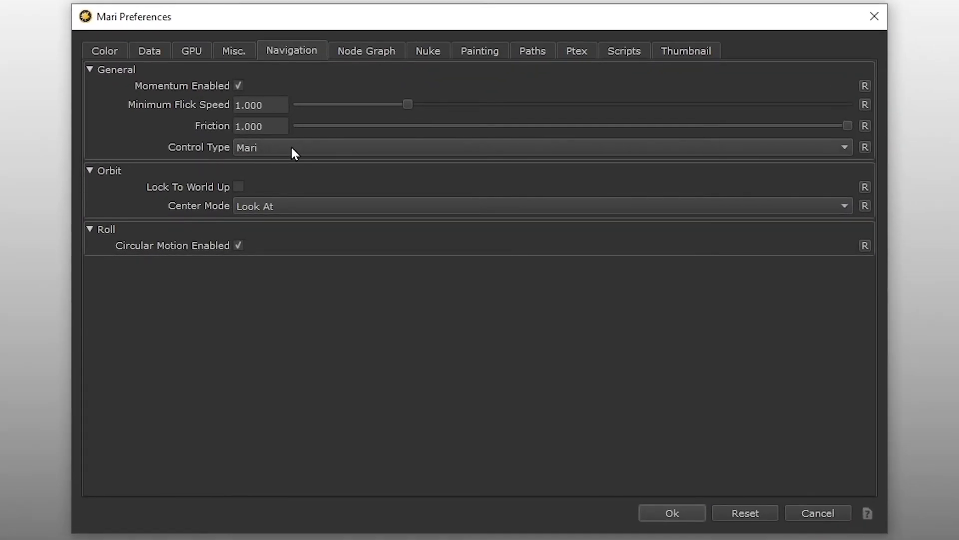
{"action": "left_click", "coordinate": [300, 148]}
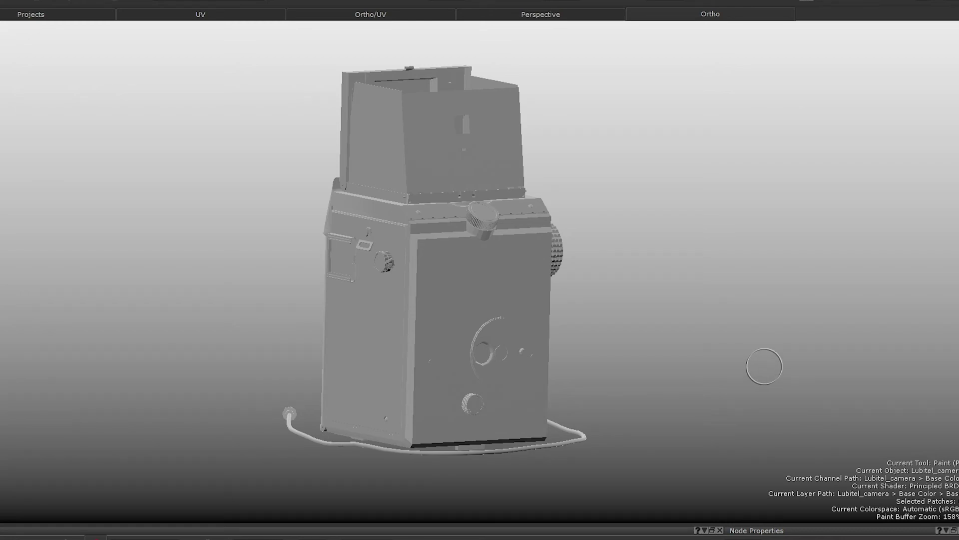
{"action": "key", "text": "1"}
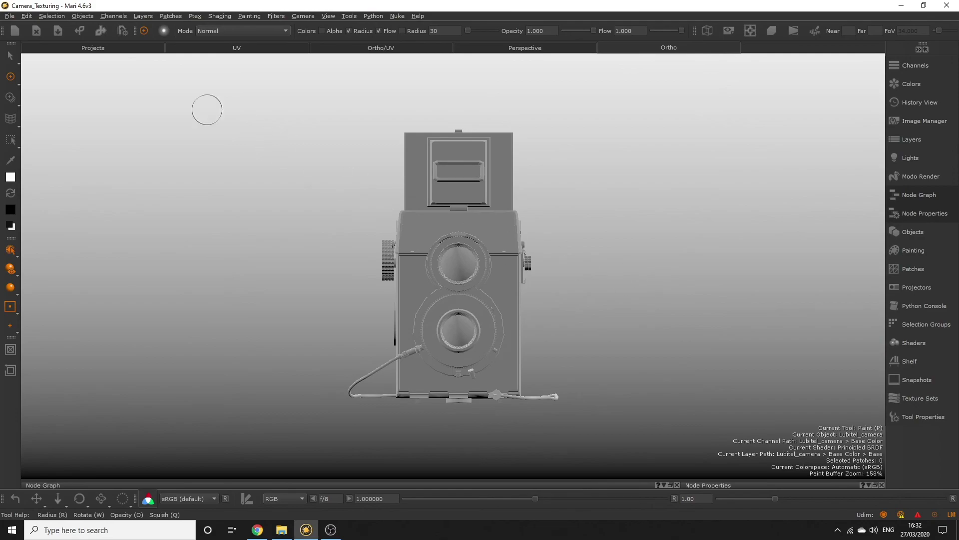
Enable the FPS read-out in the HUD Manager and open the Selection Groups panel
{"action": "left_click", "coordinate": [25, 16]}
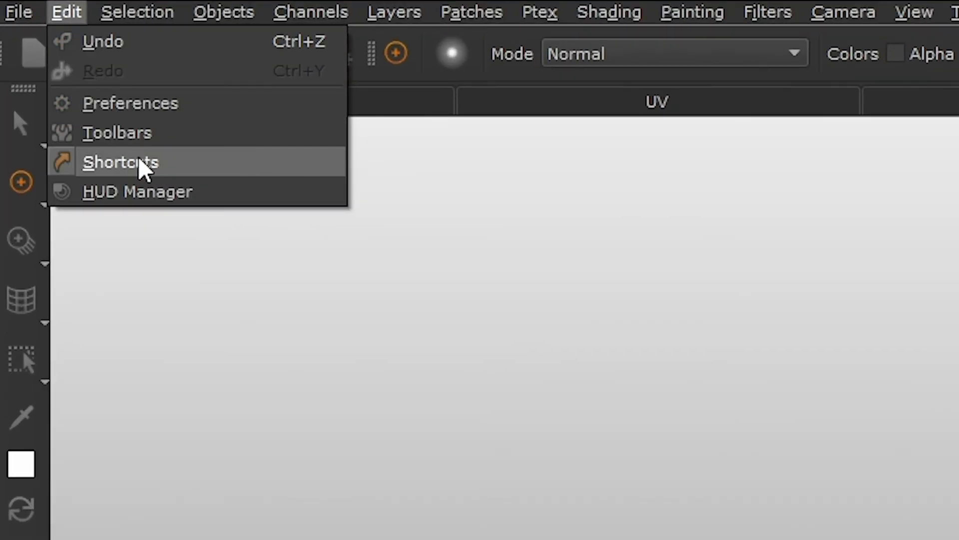
{"action": "left_click", "coordinate": [42, 80]}
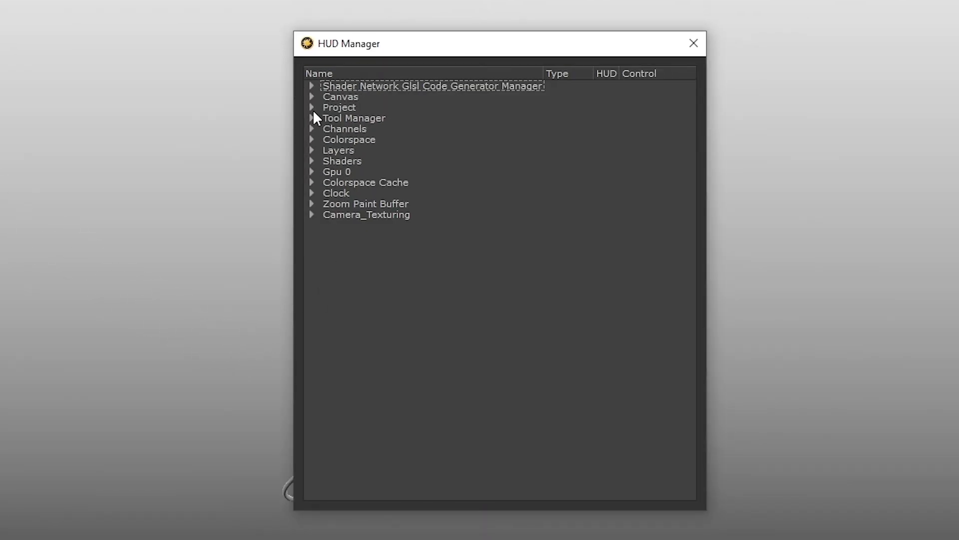
{"action": "left_click", "coordinate": [311, 97]}
{"action": "left_click", "coordinate": [308, 202]}
{"action": "left_click", "coordinate": [311, 209]}
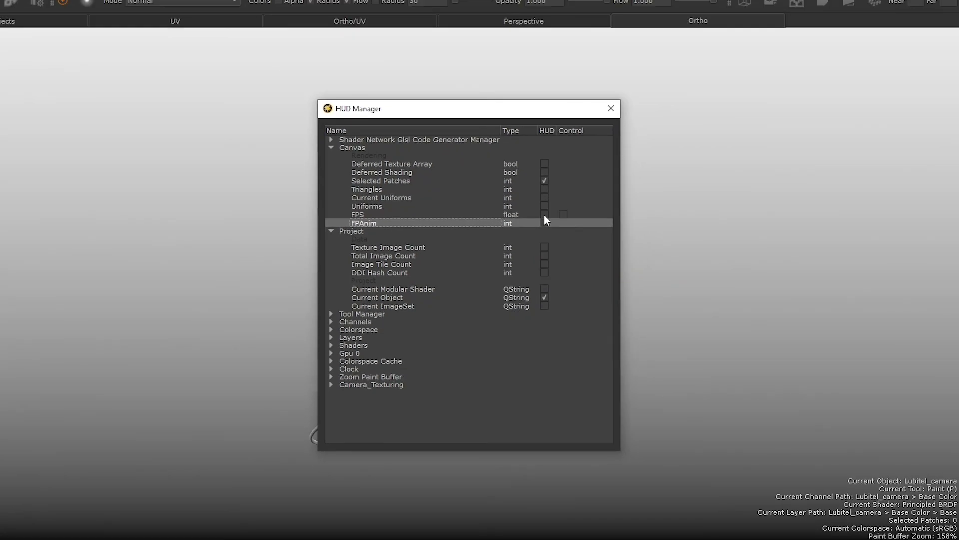
{"action": "left_click", "coordinate": [603, 188]}
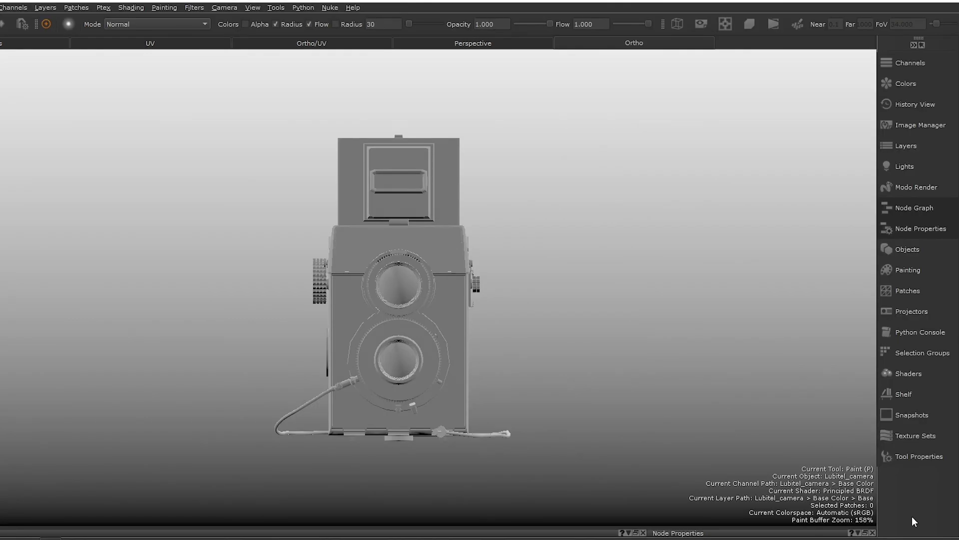
{"action": "left_click", "coordinate": [921, 352]}
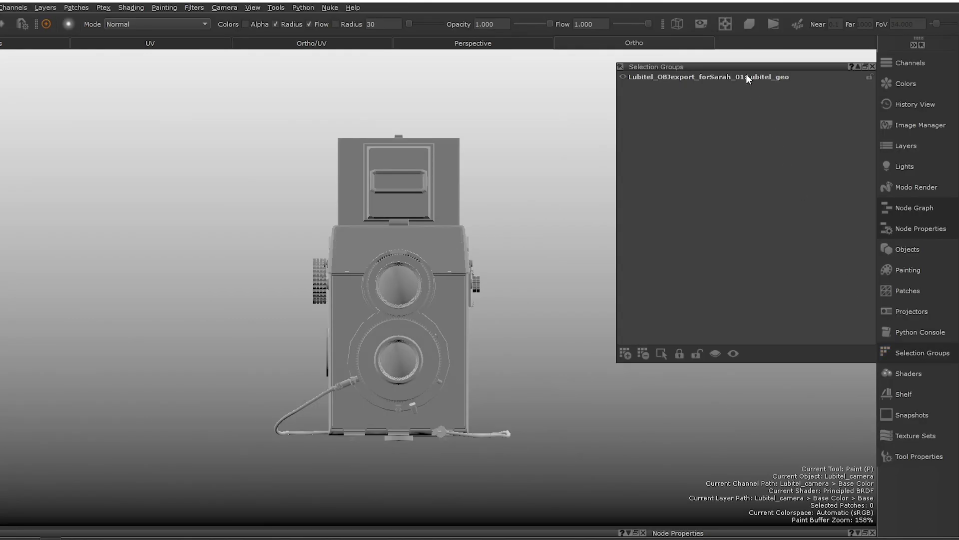